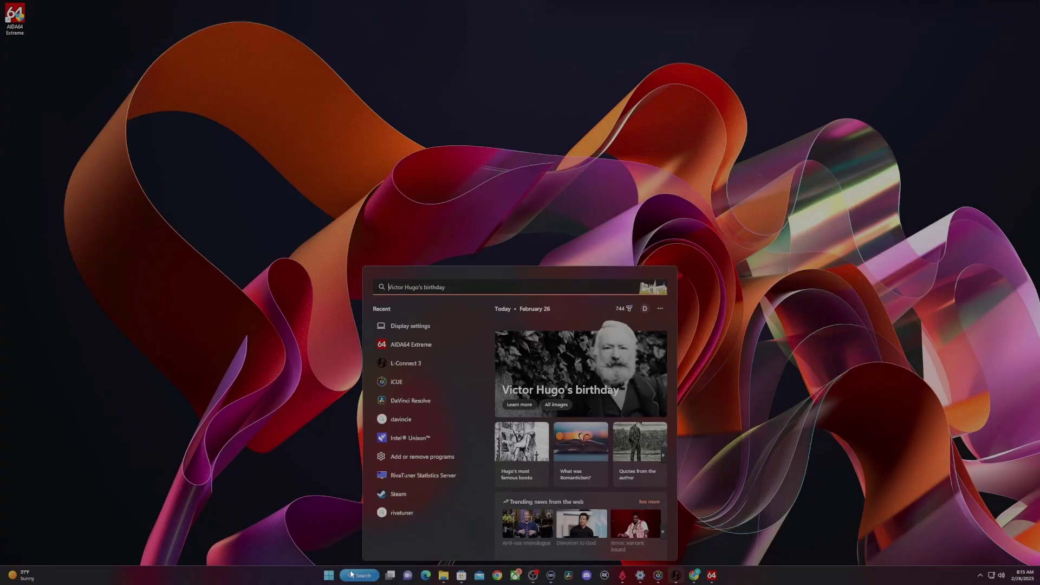
Step: Extend the desktop onto display 3 and check its 515 × 1920 resolution in Display settings
{"action": "type", "text": "display settings"}
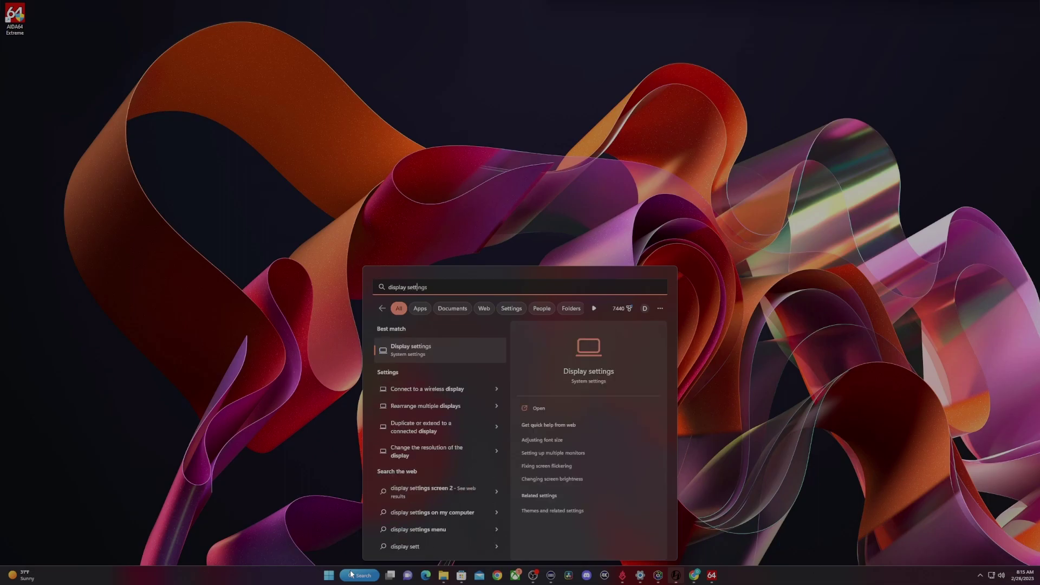
{"action": "key", "text": "Return"}
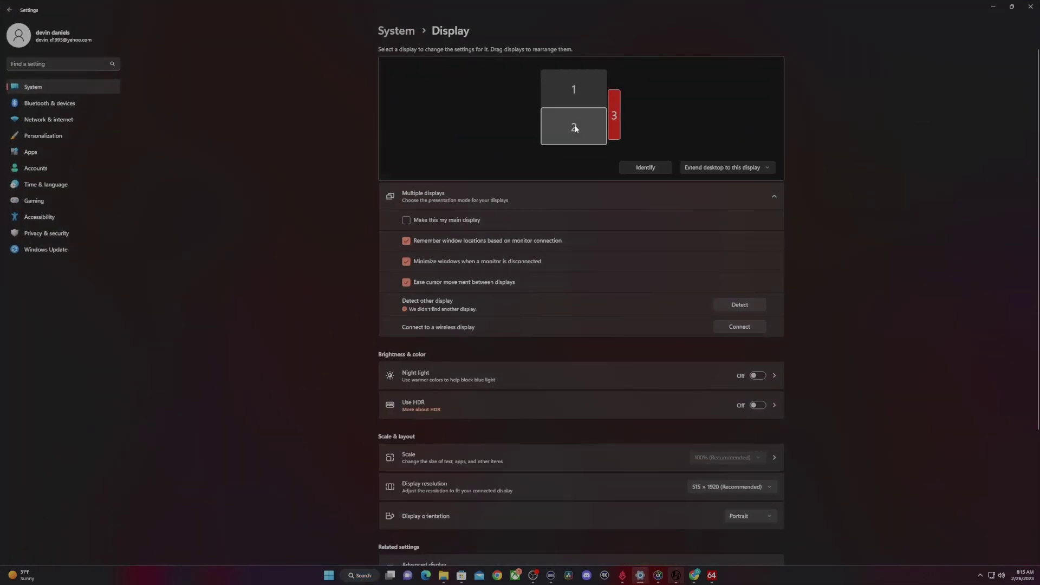
{"action": "left_click", "coordinate": [613, 119]}
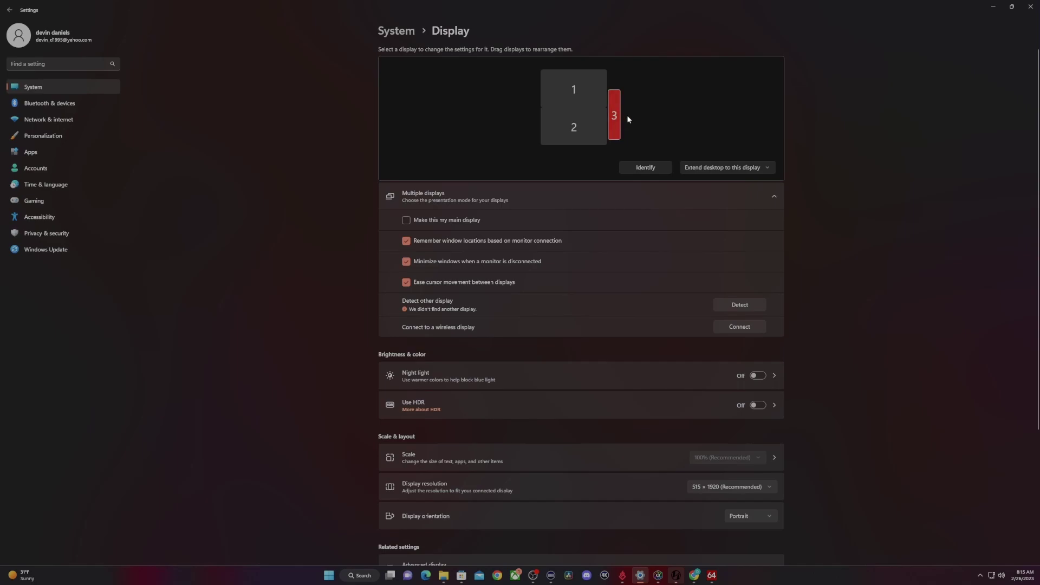
{"action": "left_click", "coordinate": [729, 168]}
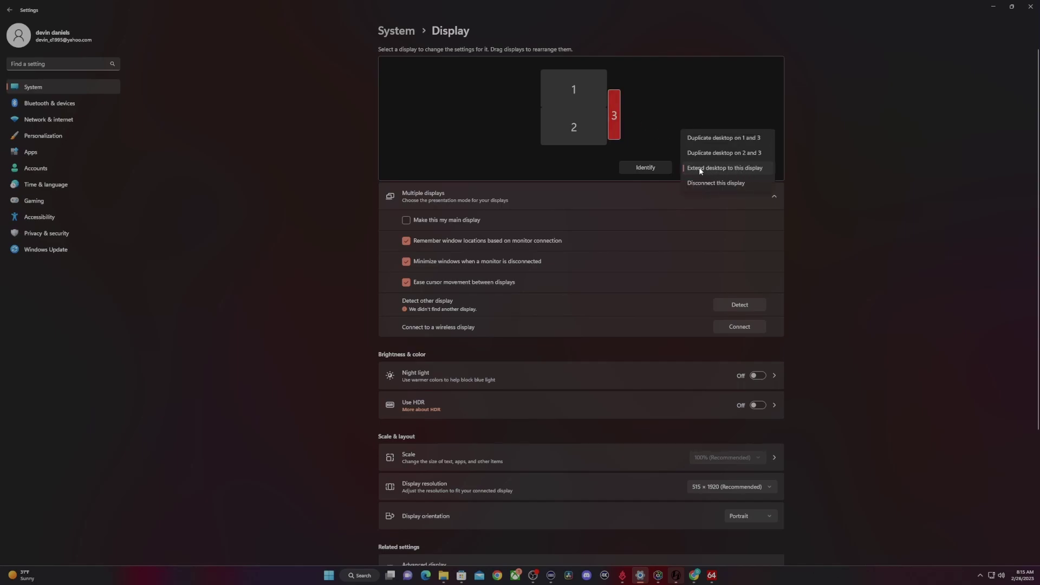
{"action": "left_click", "coordinate": [716, 169]}
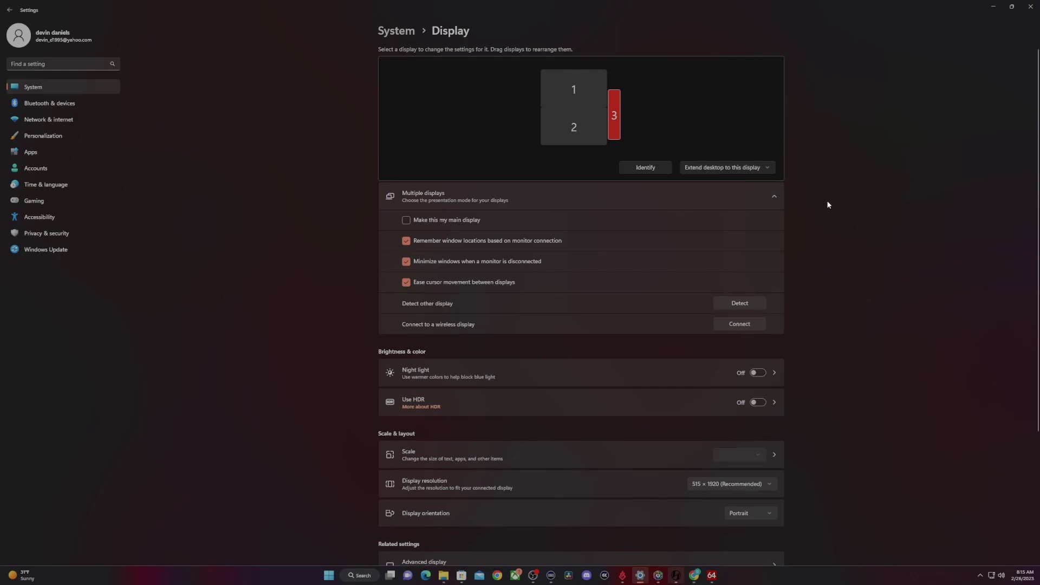
{"action": "scroll", "coordinate": [826, 204], "scroll_direction": "down", "scroll_amount": 3}
{"action": "left_click", "coordinate": [755, 313]}
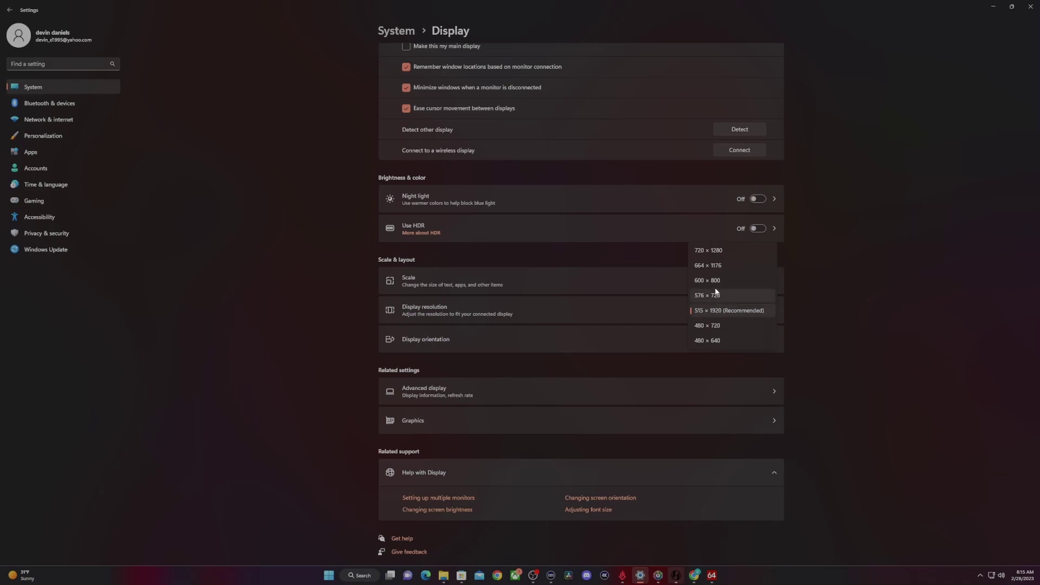
Step: Keep 515 × 1920, then download the AIDA64 Extreme self-installing EXE from the Downloads page
{"action": "left_click", "coordinate": [759, 313]}
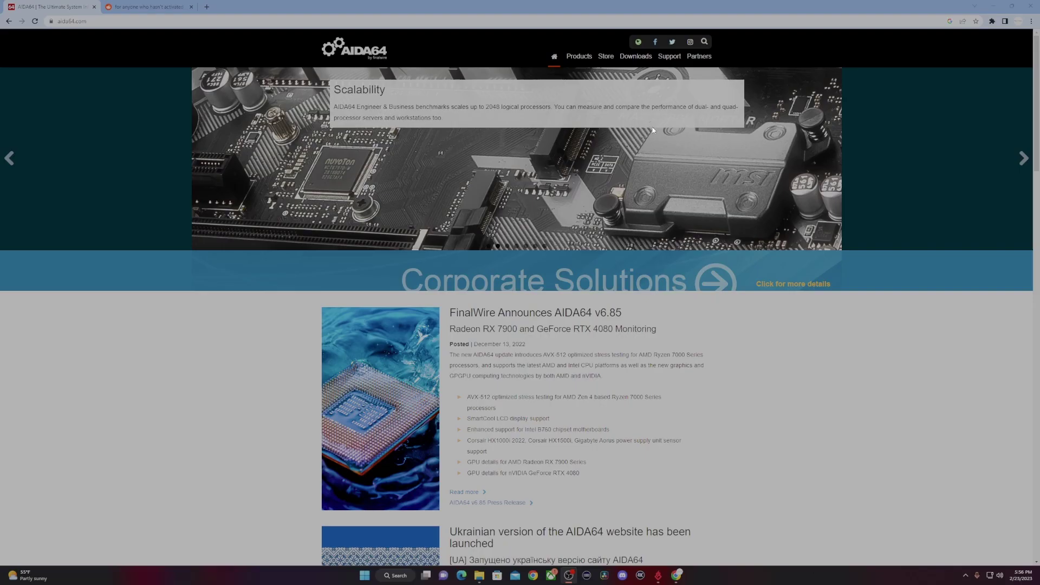
{"action": "left_click", "coordinate": [636, 56]}
{"action": "scroll", "coordinate": [436, 422], "scroll_direction": "down", "scroll_amount": 1}
{"action": "scroll", "coordinate": [436, 421], "scroll_direction": "down", "scroll_amount": 3}
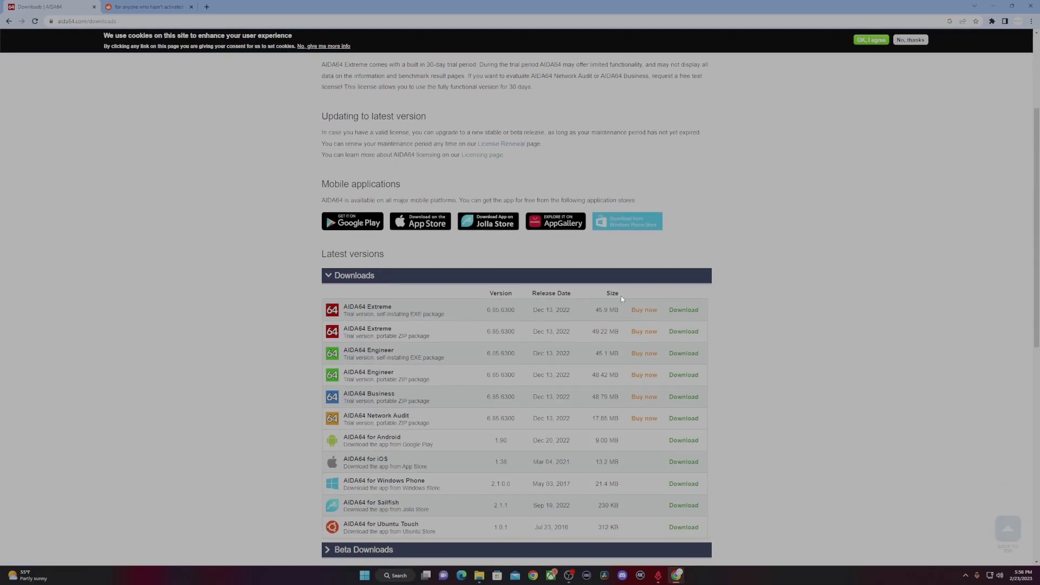
{"action": "left_click", "coordinate": [683, 312]}
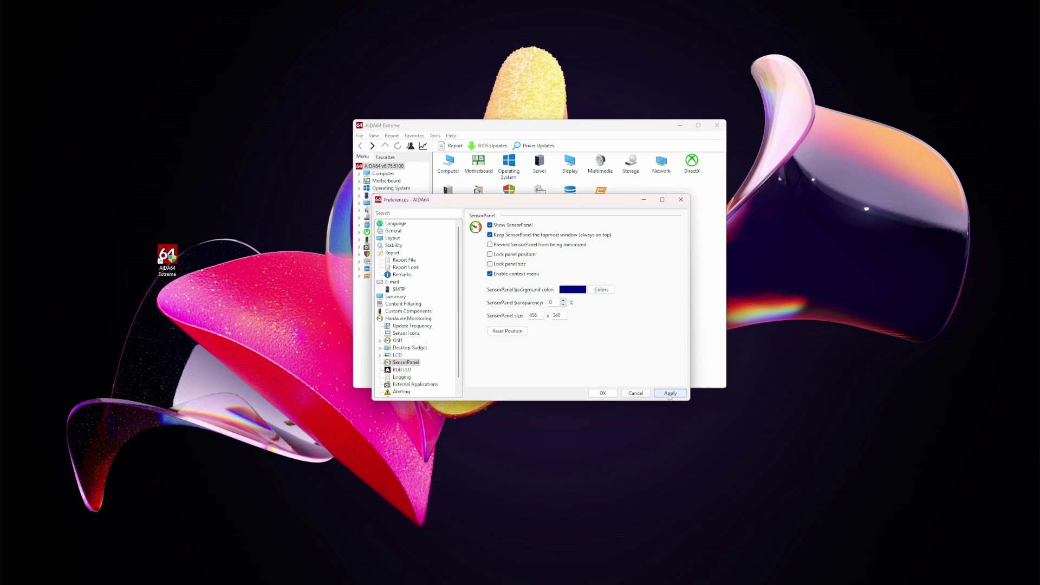
Step: Apply the always-on-top SensorPanel, then open Memory Clock's Modify dialog and browse the sensor list
{"action": "left_click", "coordinate": [670, 394]}
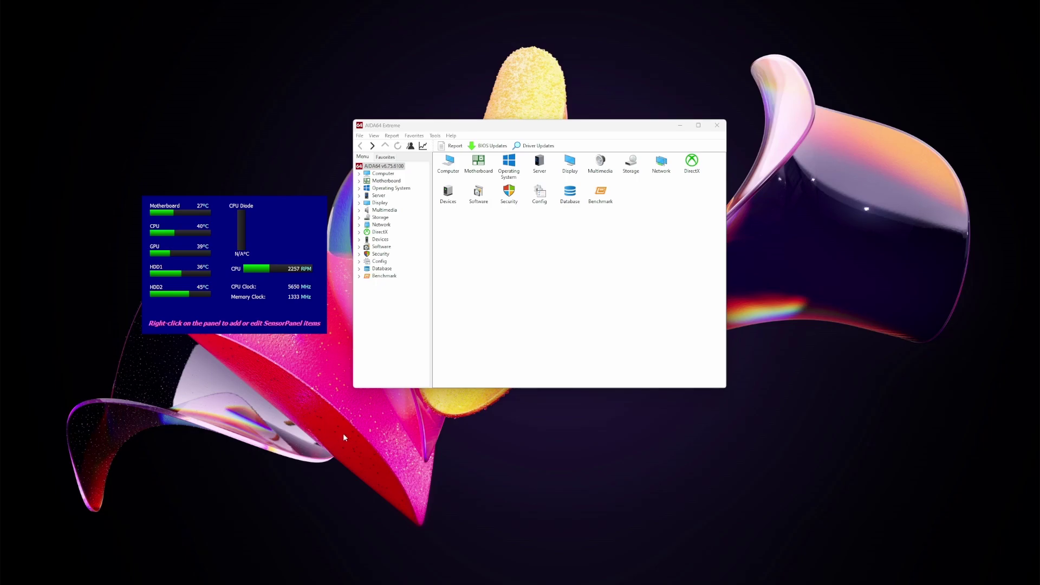
{"action": "right_click", "coordinate": [276, 298]}
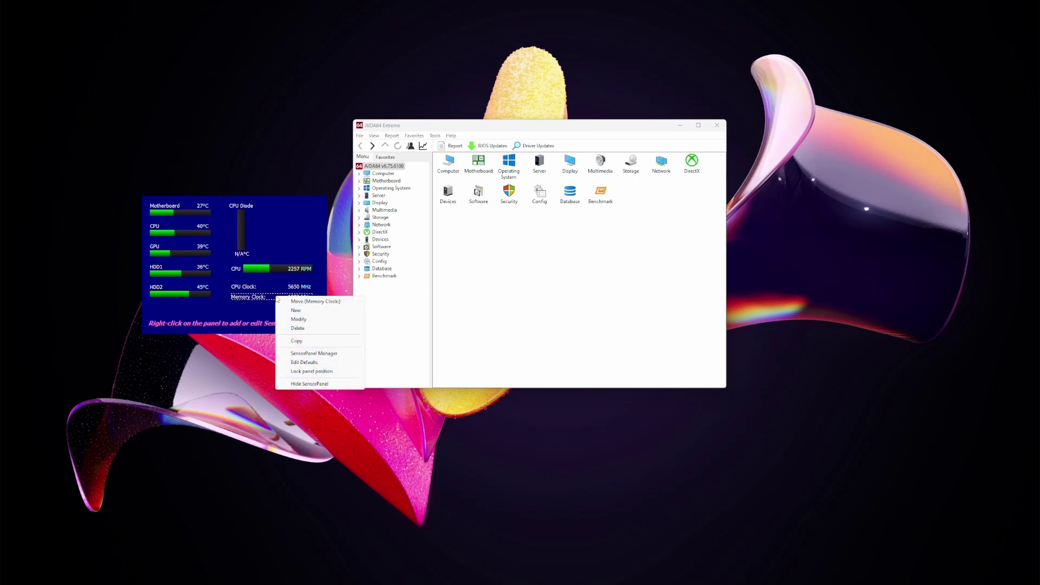
{"action": "left_click", "coordinate": [298, 319]}
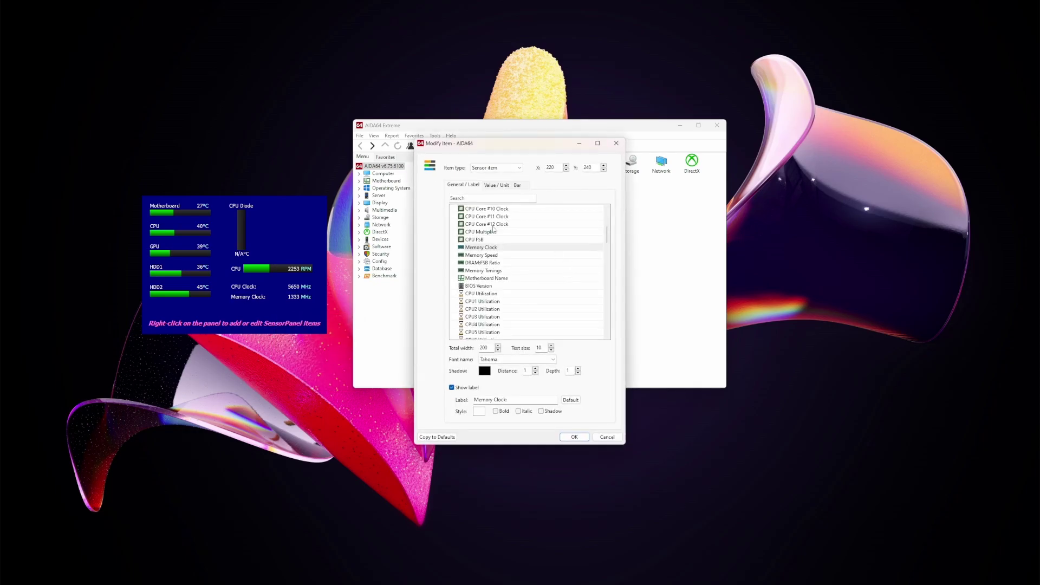
{"action": "scroll", "coordinate": [489, 310], "scroll_direction": "down", "scroll_amount": 10}
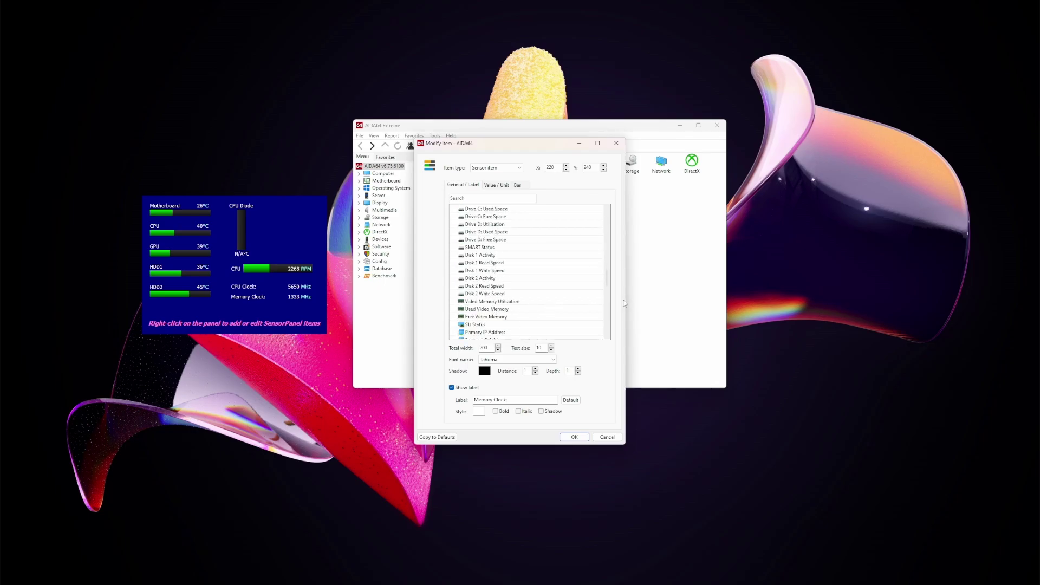
{"action": "left_click_drag", "start_coordinate": [608, 281], "coordinate": [605, 333]}
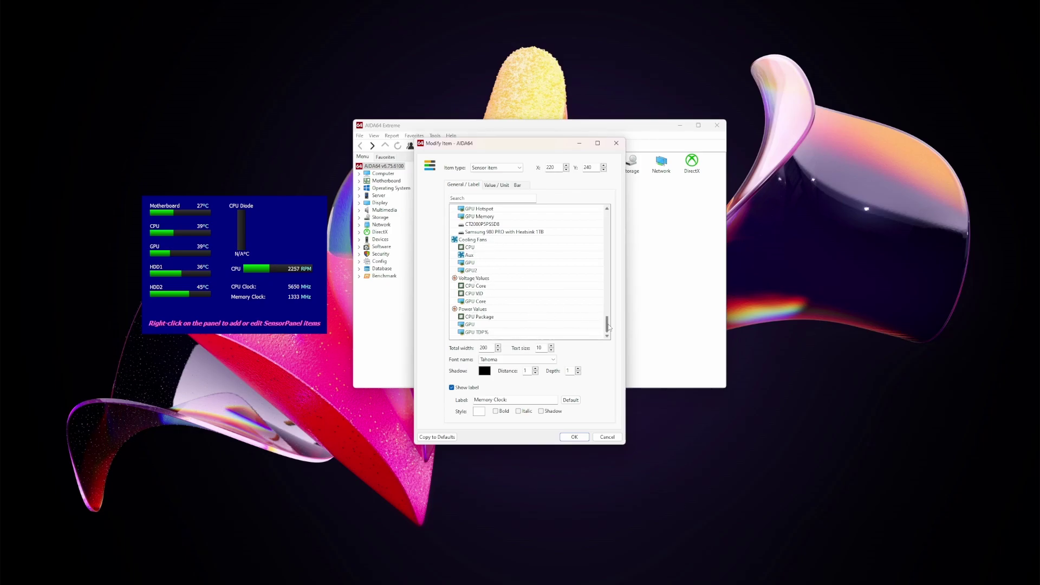
{"action": "scroll", "coordinate": [609, 327], "scroll_direction": "up", "scroll_amount": 5}
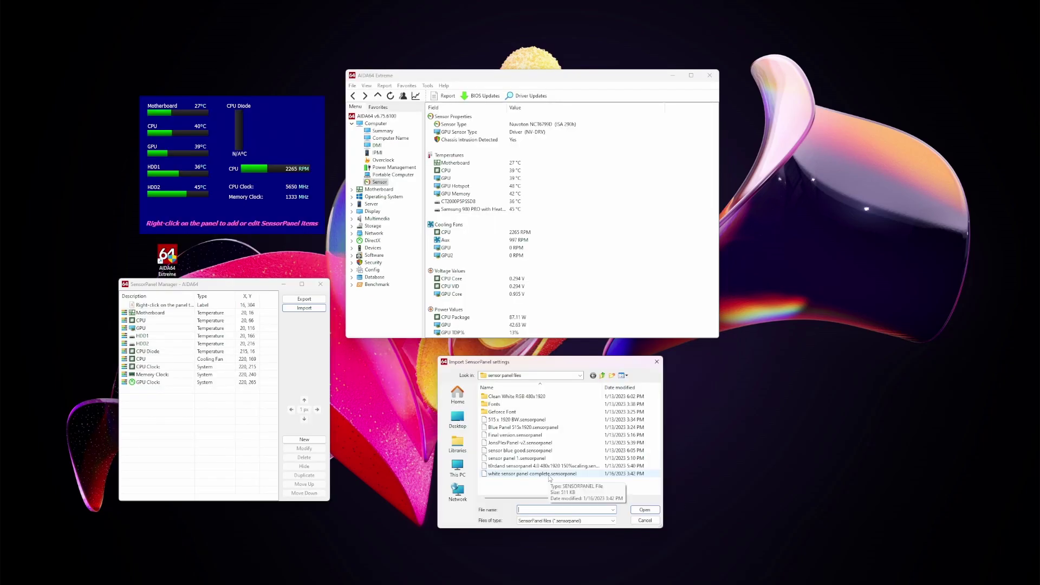
Step: Import the portrait SensorPanel file, overwriting the existing panel, and rearrange the AIDA64 windows
{"action": "double_click", "coordinate": [548, 474]}
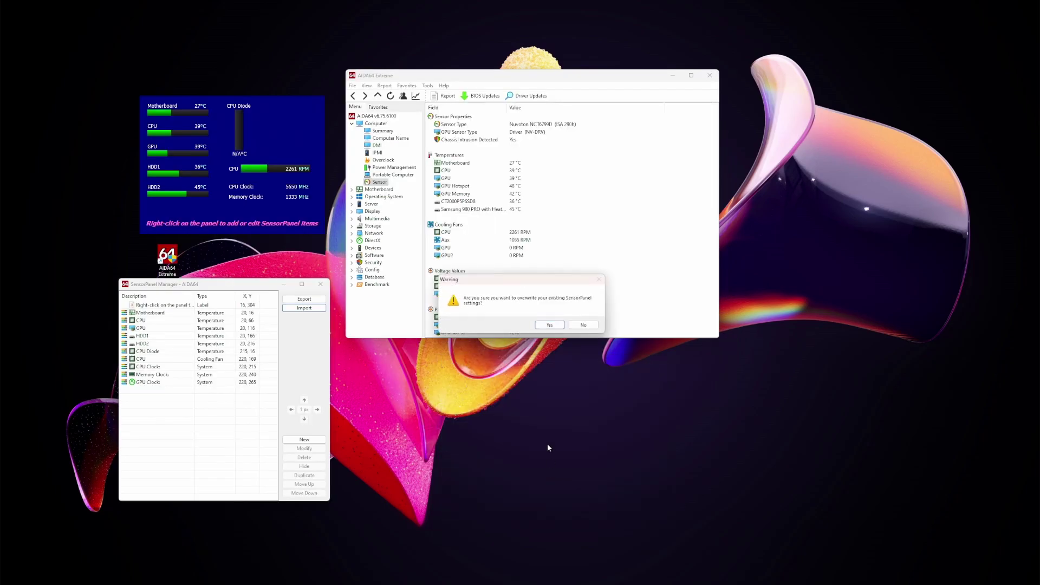
{"action": "left_click", "coordinate": [550, 326]}
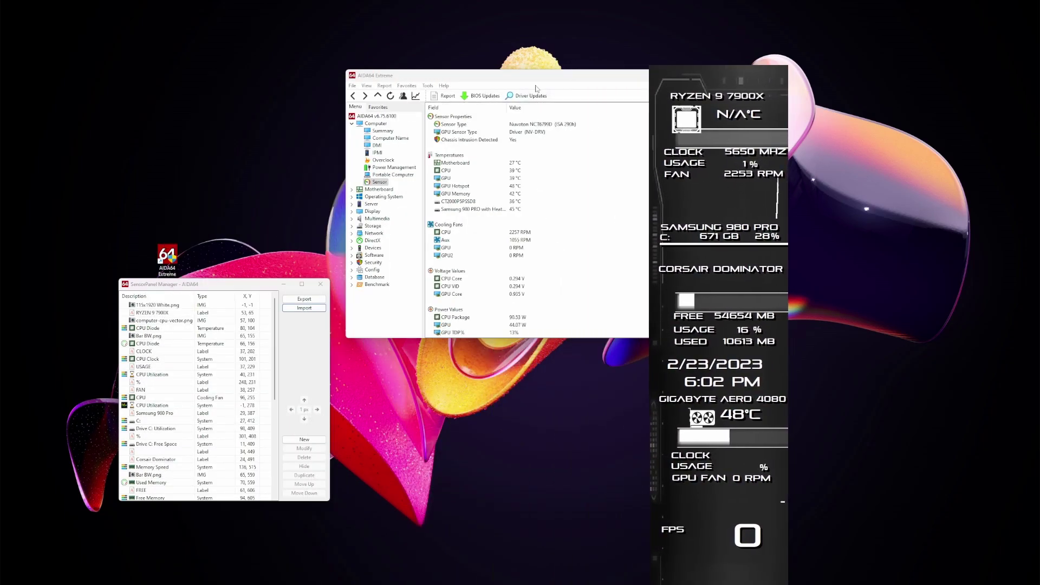
{"action": "left_click_drag", "start_coordinate": [533, 76], "coordinate": [284, 34]}
{"action": "left_click", "coordinate": [274, 289]}
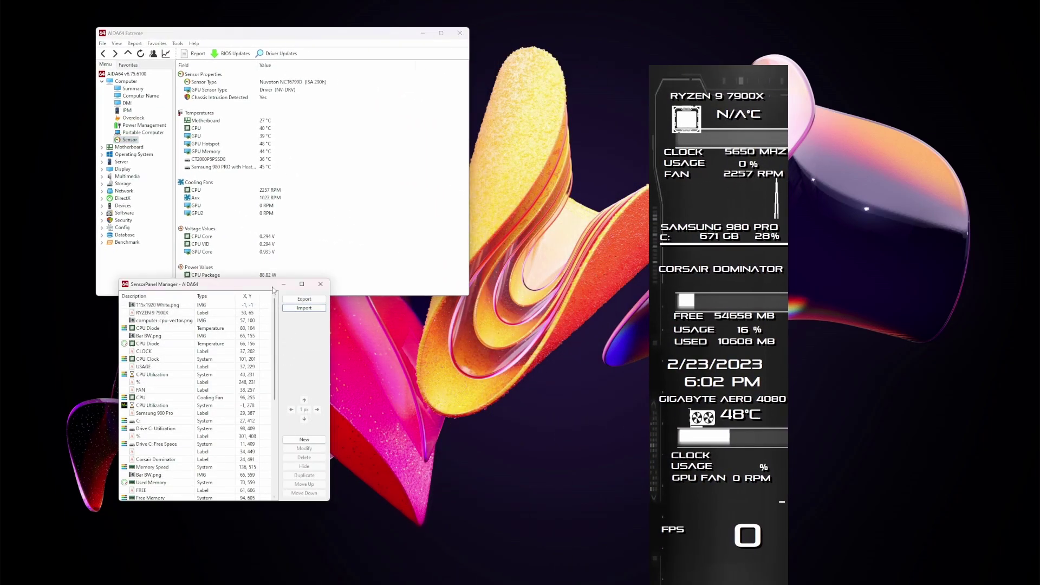
{"action": "left_click_drag", "start_coordinate": [273, 289], "coordinate": [300, 328]}
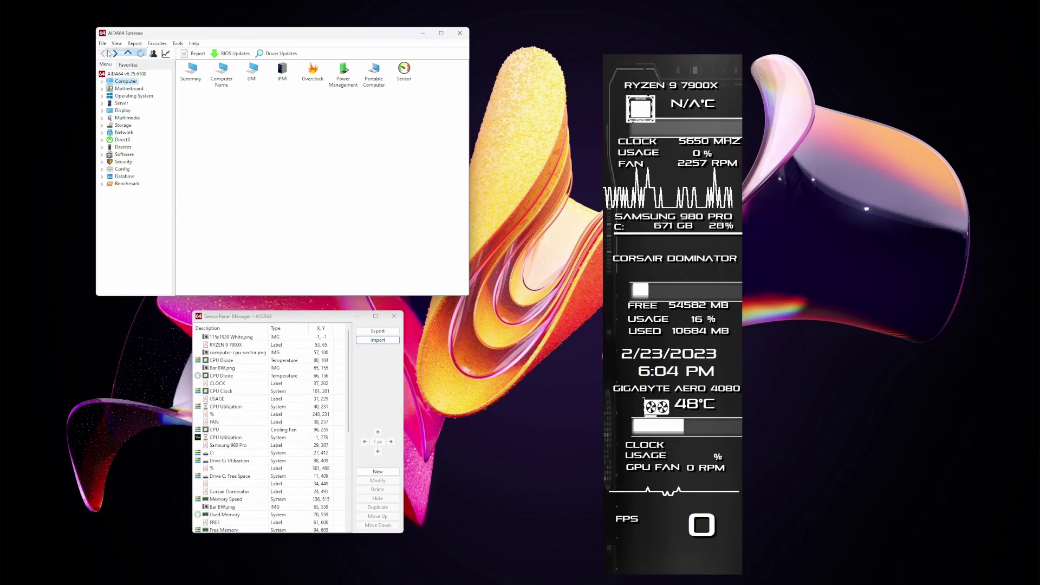
{"action": "left_click_drag", "start_coordinate": [502, 197], "coordinate": [271, 109]}
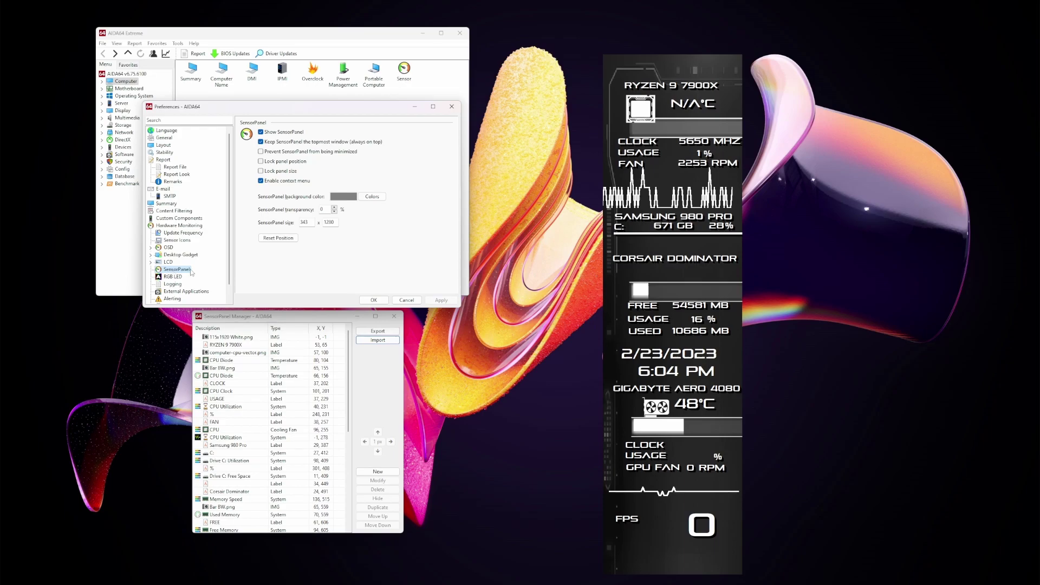
Step: Change the panel size from 343 × 1280 to 515 × 1920 and apply it
{"action": "double_click", "coordinate": [304, 222]}
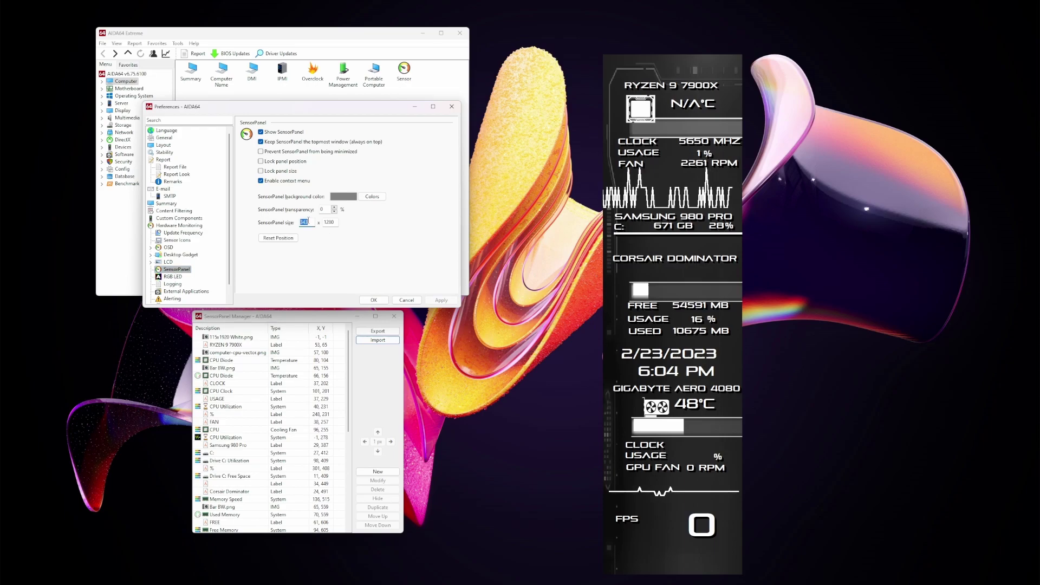
{"action": "type", "text": "515"}
{"action": "double_click", "coordinate": [331, 221]}
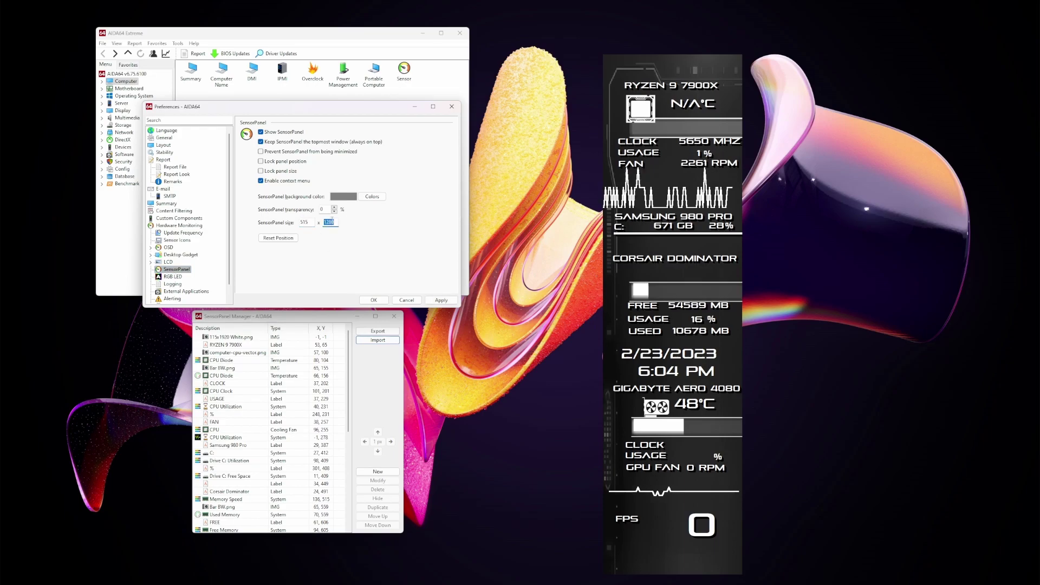
{"action": "type", "text": "1920"}
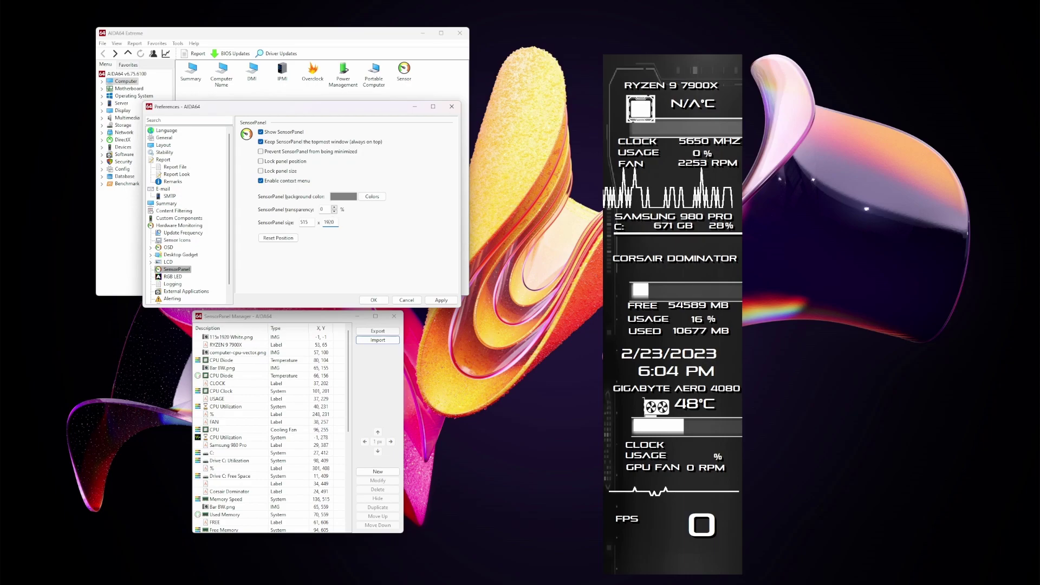
{"action": "left_click", "coordinate": [441, 300]}
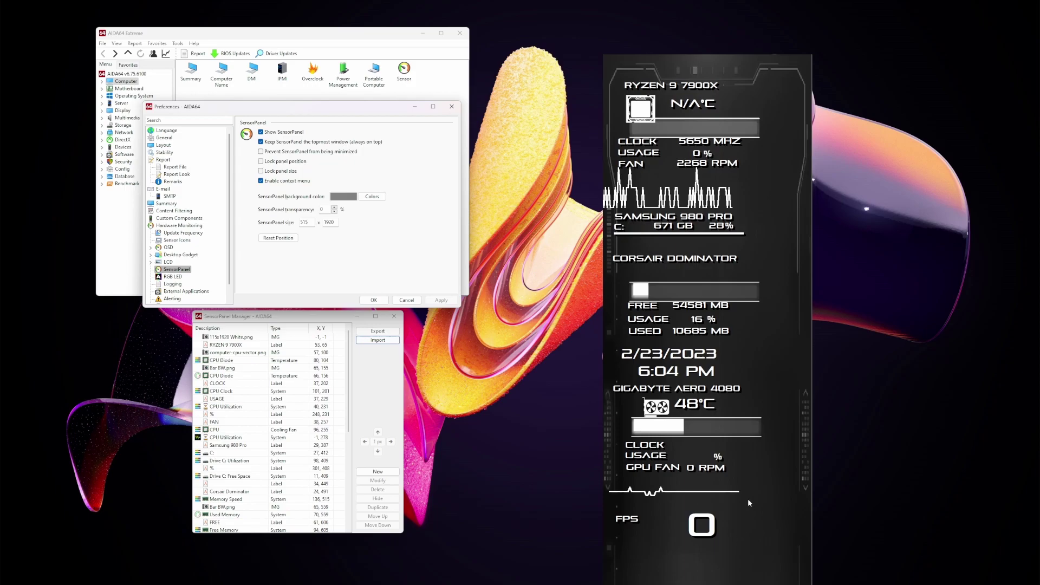
{"action": "key", "text": "Return"}
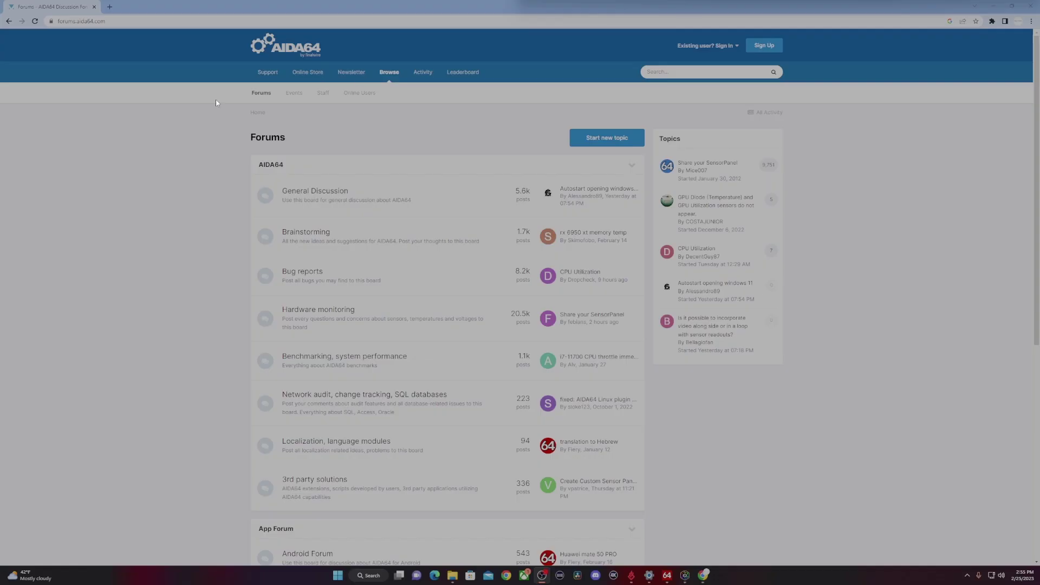
Step: Search the AIDA64 forums for 'hyte y60' and look at a Share your SensorPanel post
{"action": "left_click", "coordinate": [55, 21]}
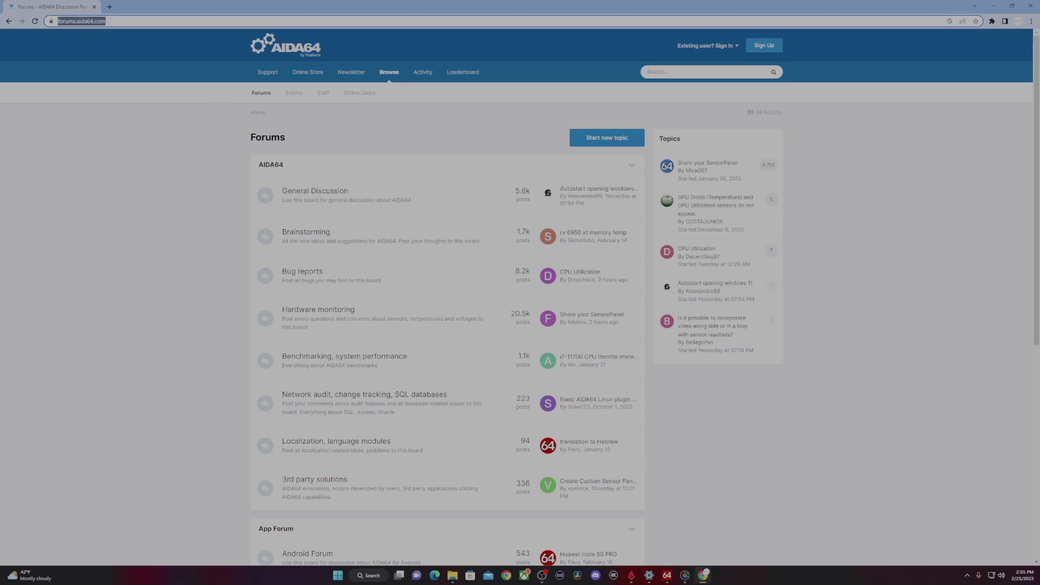
{"action": "left_click", "coordinate": [125, 21]}
{"action": "left_click", "coordinate": [659, 75]}
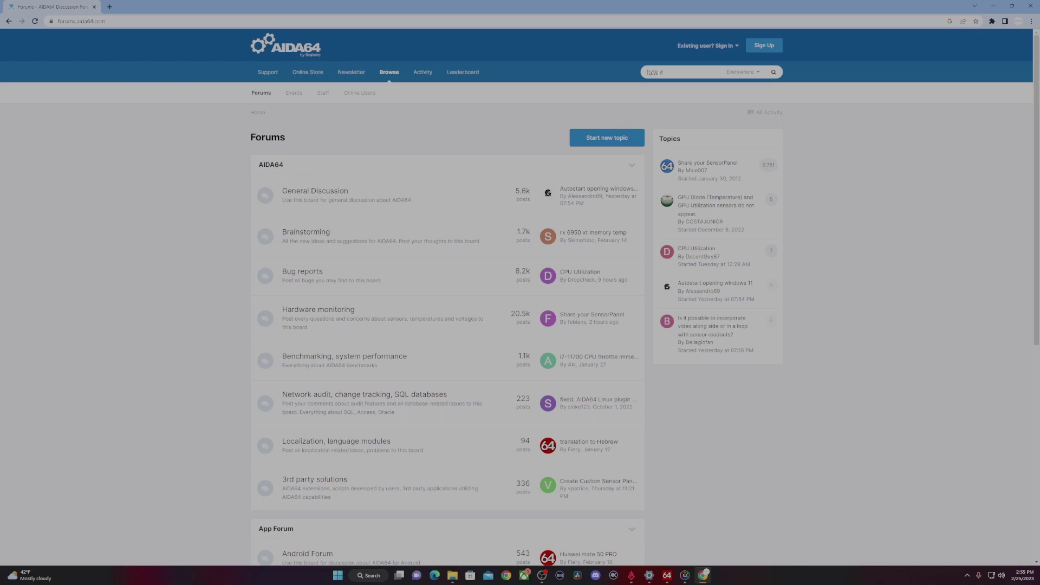
{"action": "key", "text": "Return"}
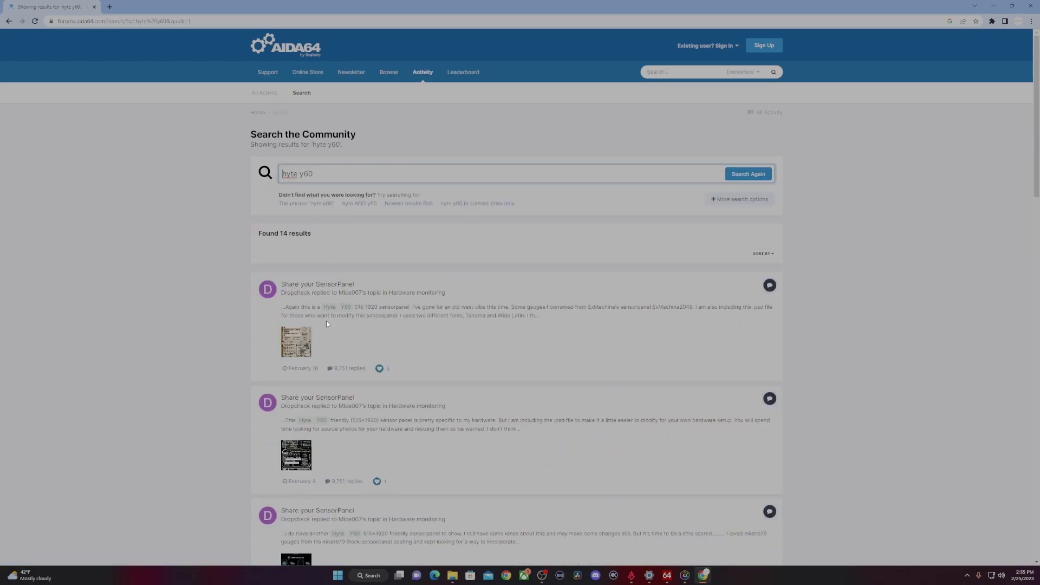
{"action": "left_click", "coordinate": [312, 287]}
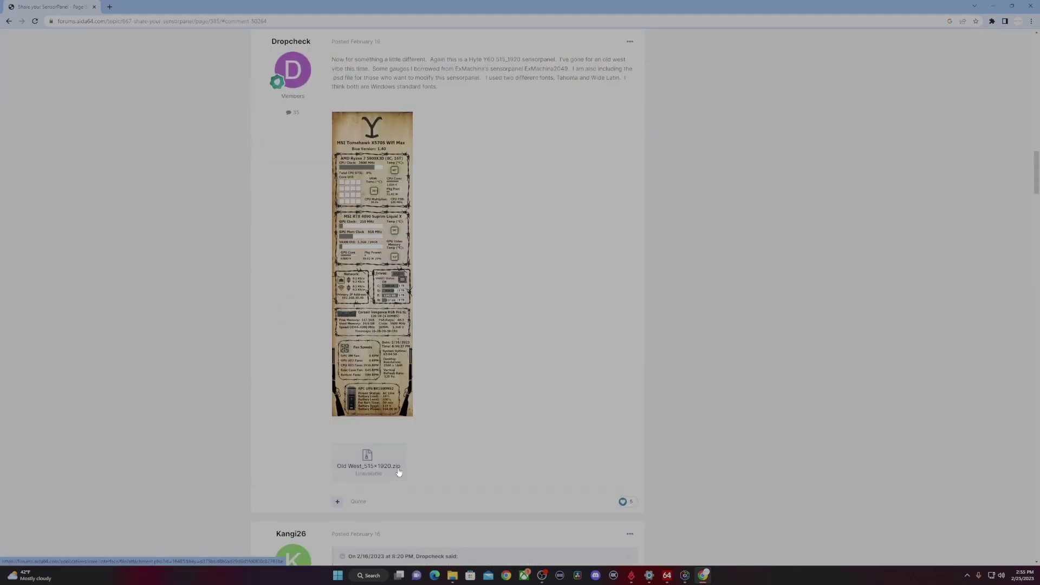
{"action": "key", "text": "alt+Left"}
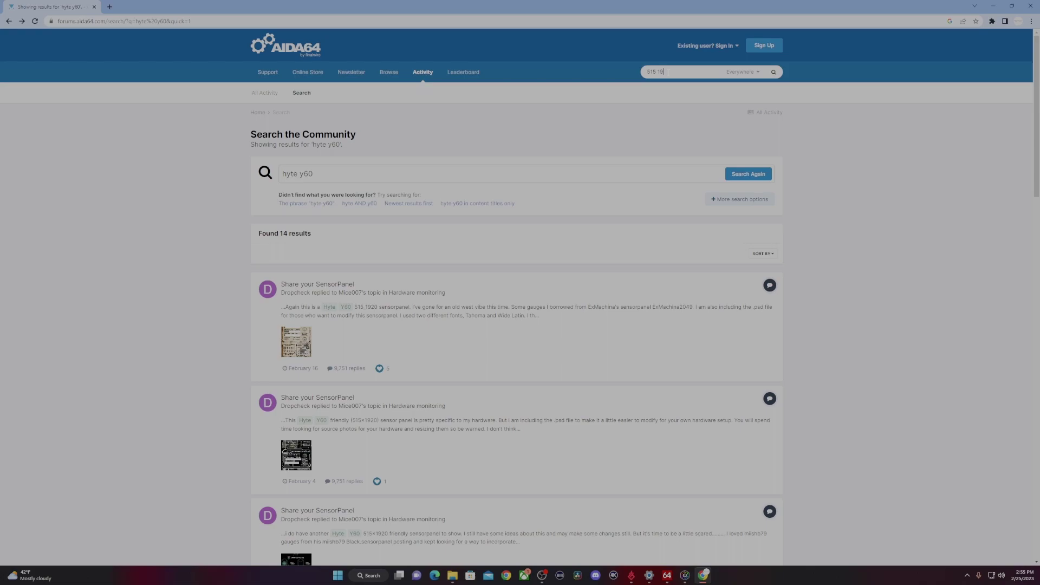
Step: Search the forums for '515 1920' and open matching SensorPanel posts from the results
{"action": "key", "text": "Return"}
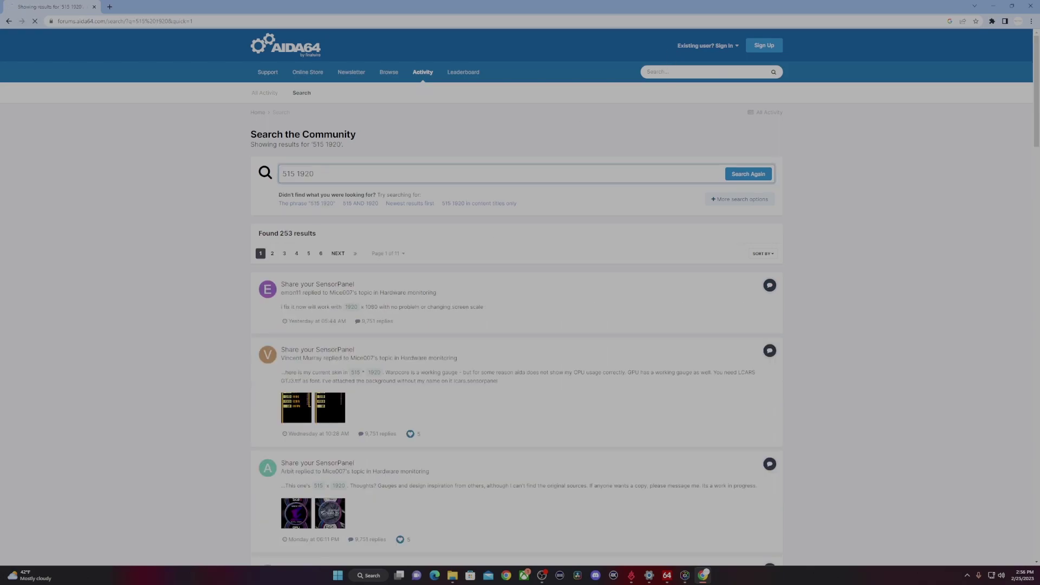
{"action": "scroll", "coordinate": [445, 314], "scroll_direction": "down", "scroll_amount": 2}
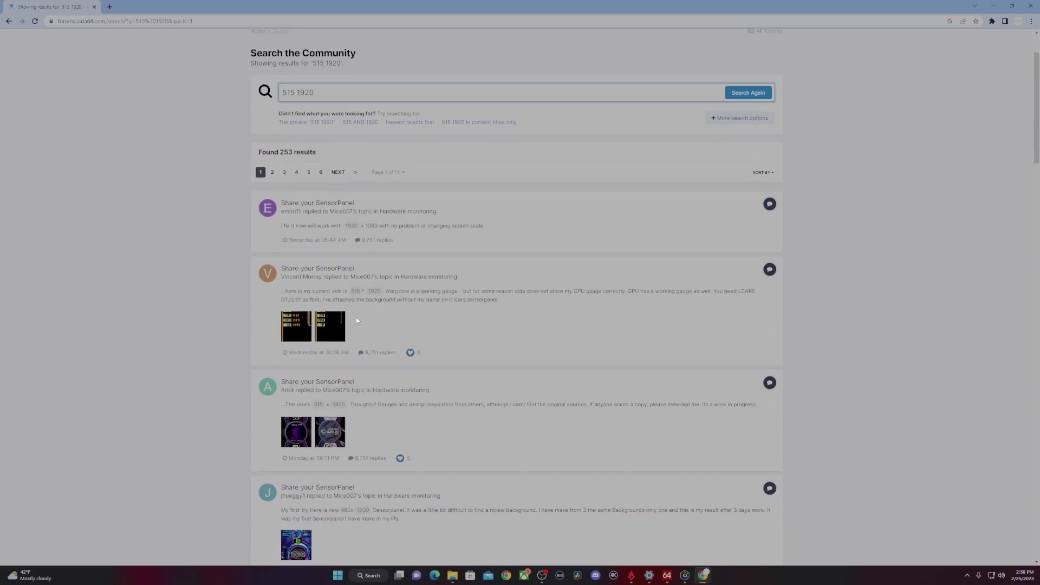
{"action": "left_click", "coordinate": [317, 269]}
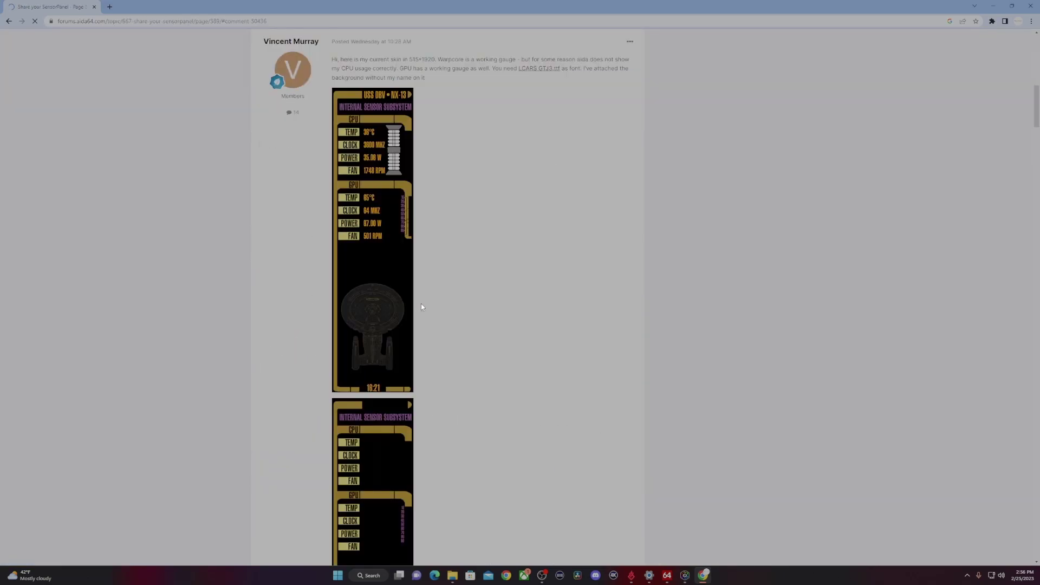
{"action": "scroll", "coordinate": [444, 320], "scroll_direction": "down", "scroll_amount": 7}
{"action": "key", "text": "alt+Left"}
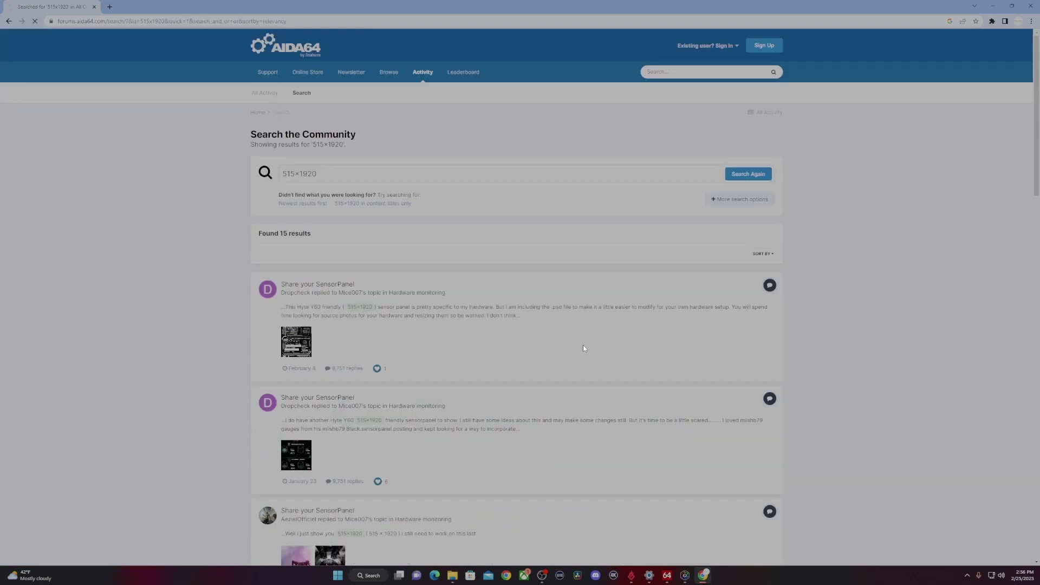
{"action": "left_click", "coordinate": [585, 348]}
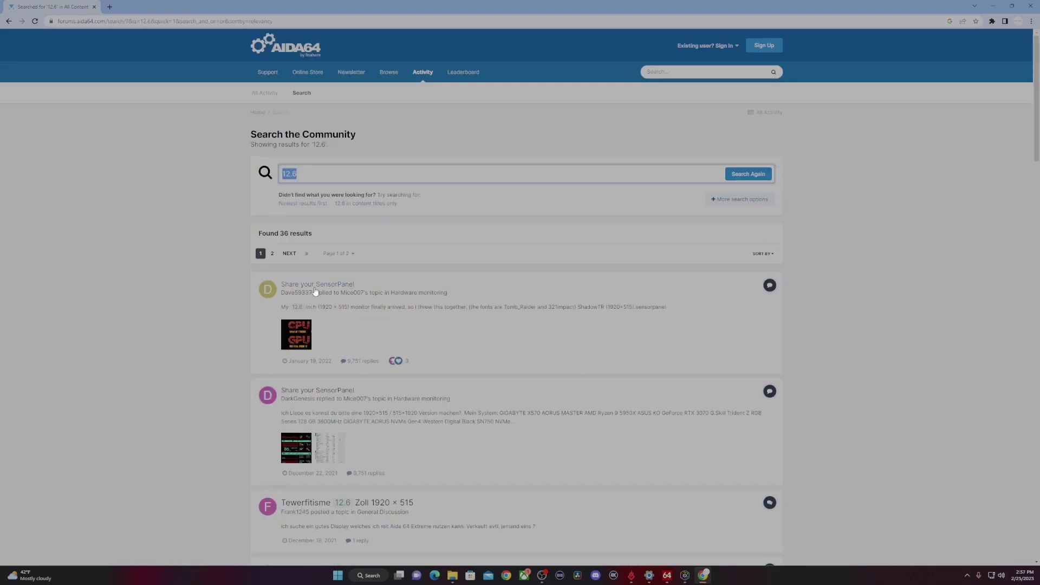
Step: Open the Share your SensorPanel topic and scroll through its page 198
{"action": "left_click", "coordinate": [311, 285]}
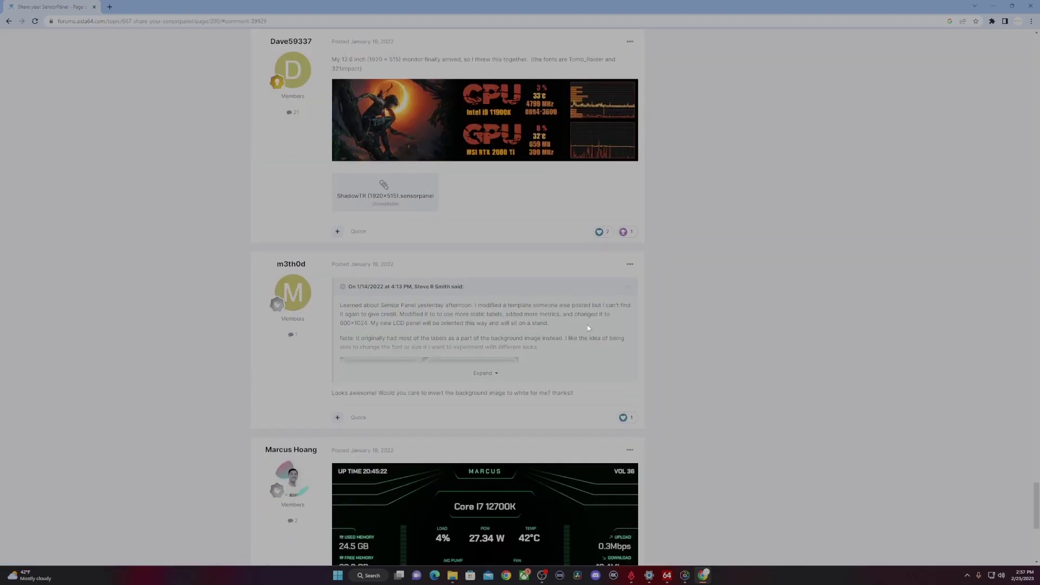
{"action": "scroll", "coordinate": [970, 292], "scroll_direction": "down", "scroll_amount": 6}
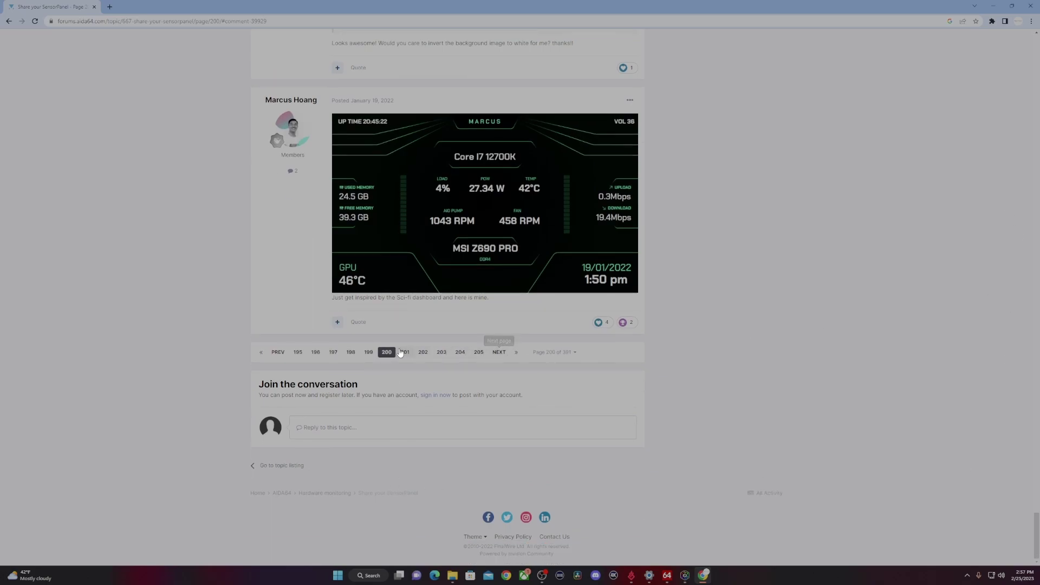
{"action": "left_click", "coordinate": [350, 352]}
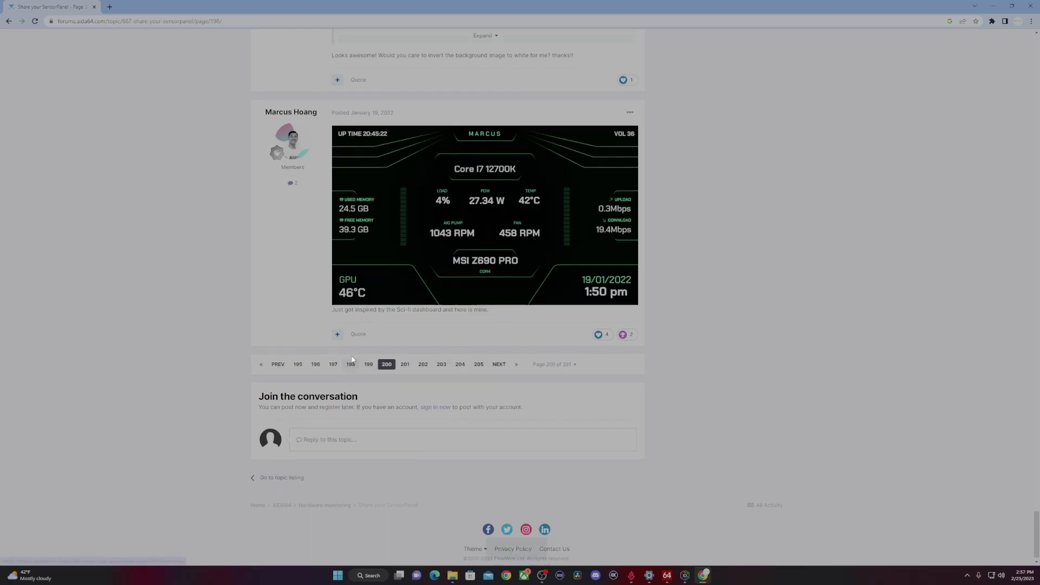
{"action": "scroll", "coordinate": [463, 441], "scroll_direction": "down", "scroll_amount": 10}
{"action": "scroll", "coordinate": [408, 454], "scroll_direction": "down", "scroll_amount": 20}
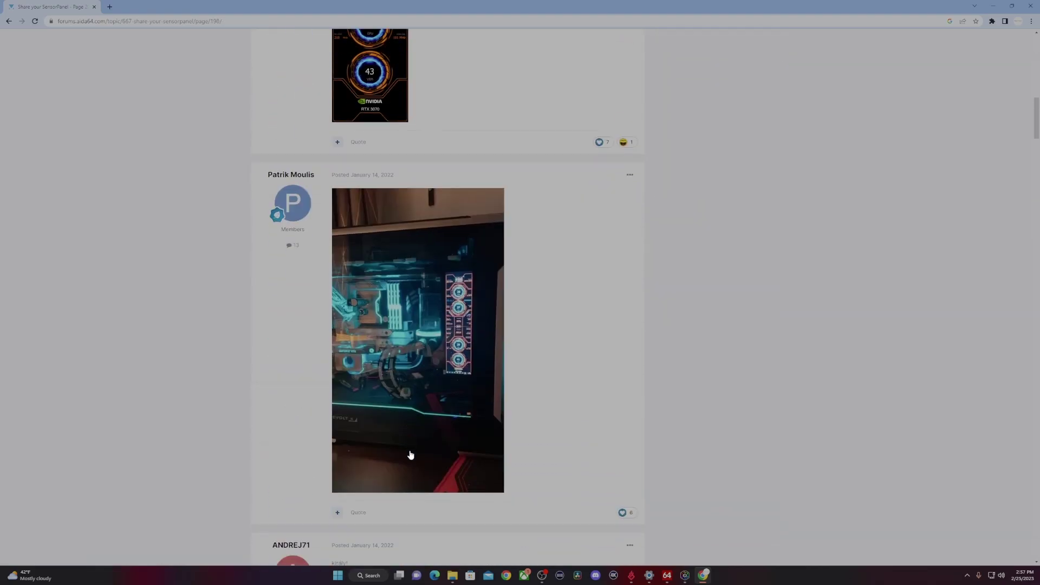
{"action": "scroll", "coordinate": [411, 458], "scroll_direction": "down", "scroll_amount": 20}
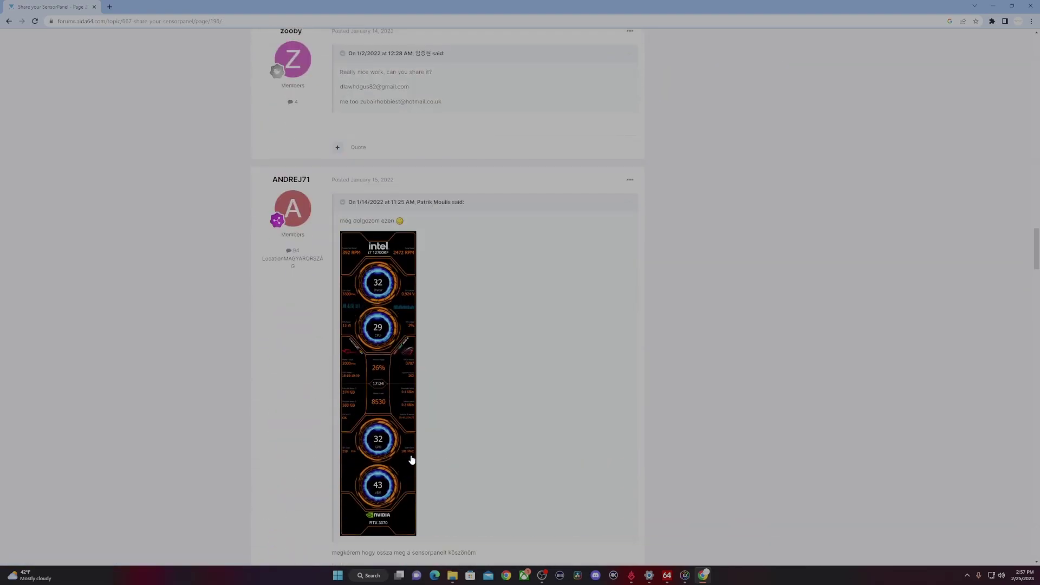
{"action": "scroll", "coordinate": [410, 460], "scroll_direction": "down", "scroll_amount": 15}
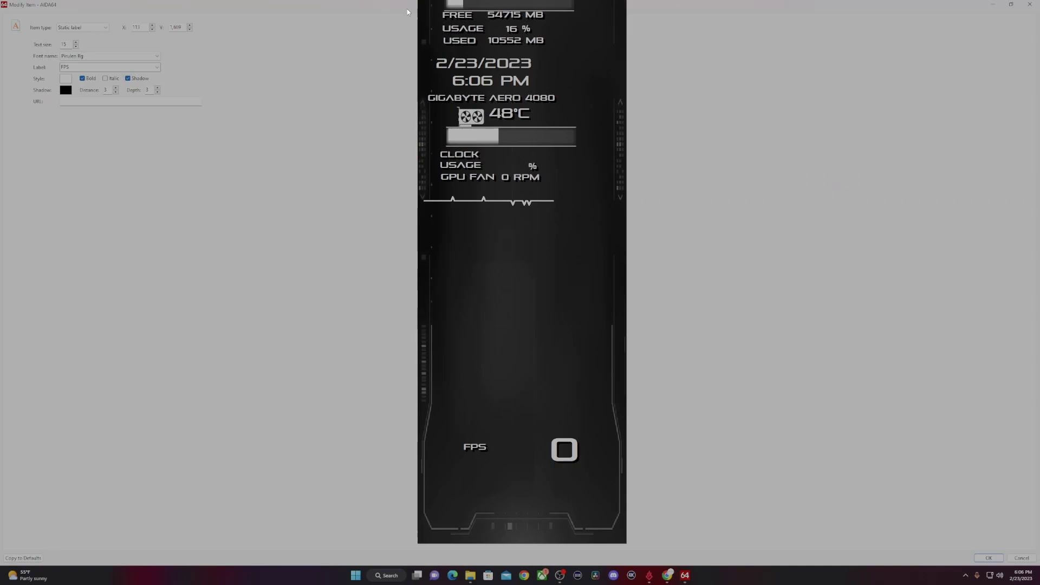
Step: Move the GPU FAN, CLOCK and USAGE items and the GPU bar lower on the panel
{"action": "key", "text": "Return"}
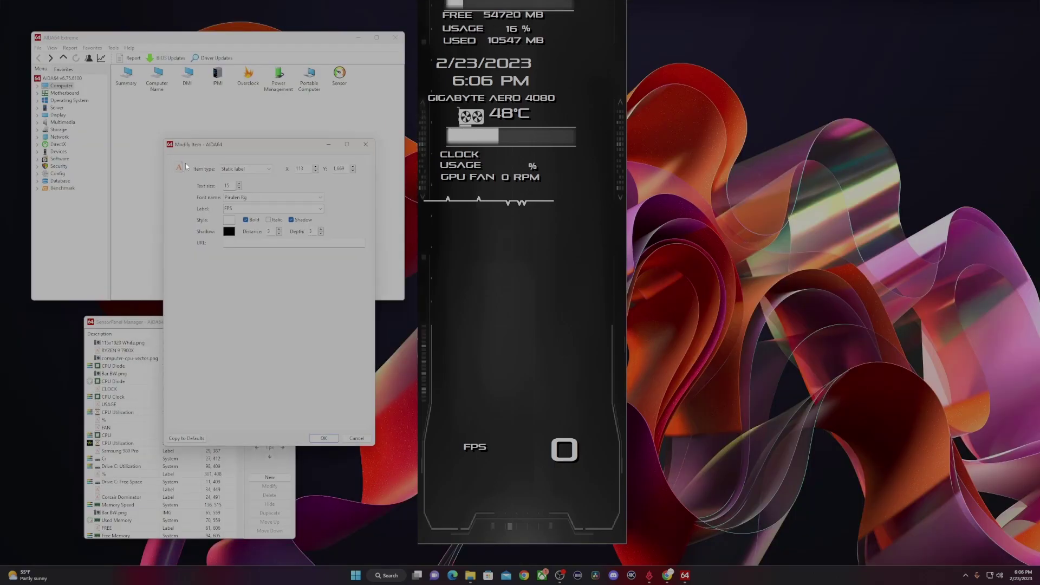
{"action": "left_click_drag", "start_coordinate": [521, 414], "coordinate": [488, 387]}
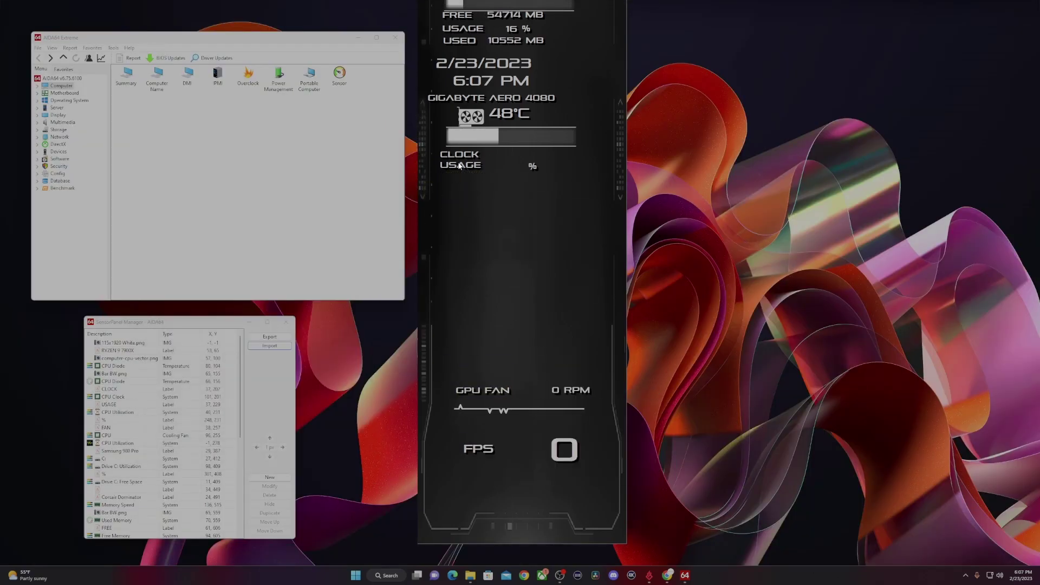
{"action": "left_click_drag", "start_coordinate": [460, 165], "coordinate": [476, 375]}
{"action": "right_click", "coordinate": [532, 165]}
{"action": "left_click_drag", "start_coordinate": [533, 166], "coordinate": [585, 370]}
{"action": "left_click_drag", "start_coordinate": [461, 155], "coordinate": [476, 360]}
{"action": "right_click", "coordinate": [487, 140]}
{"action": "left_click", "coordinate": [504, 146]}
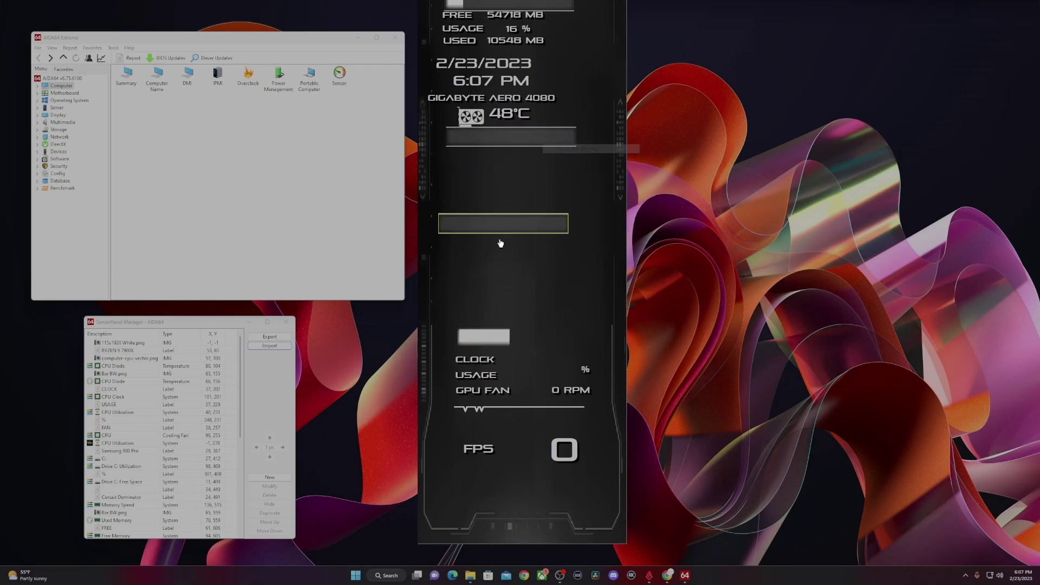
{"action": "left_click_drag", "start_coordinate": [502, 239], "coordinate": [488, 170]}
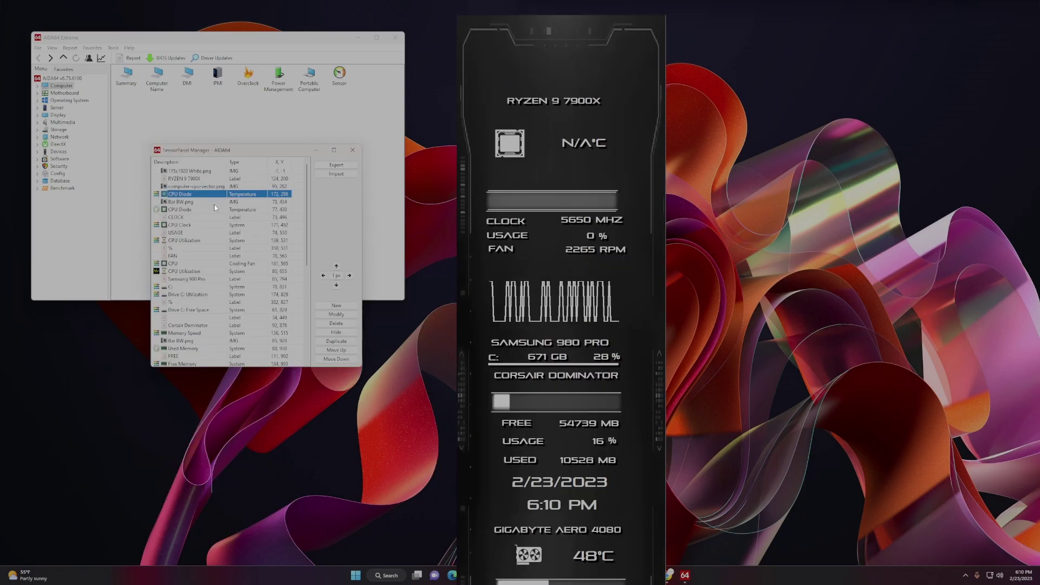
Step: Switch the CPU Diode temperature item to the CPU sensor so it reads 40°C
{"action": "double_click", "coordinate": [195, 194]}
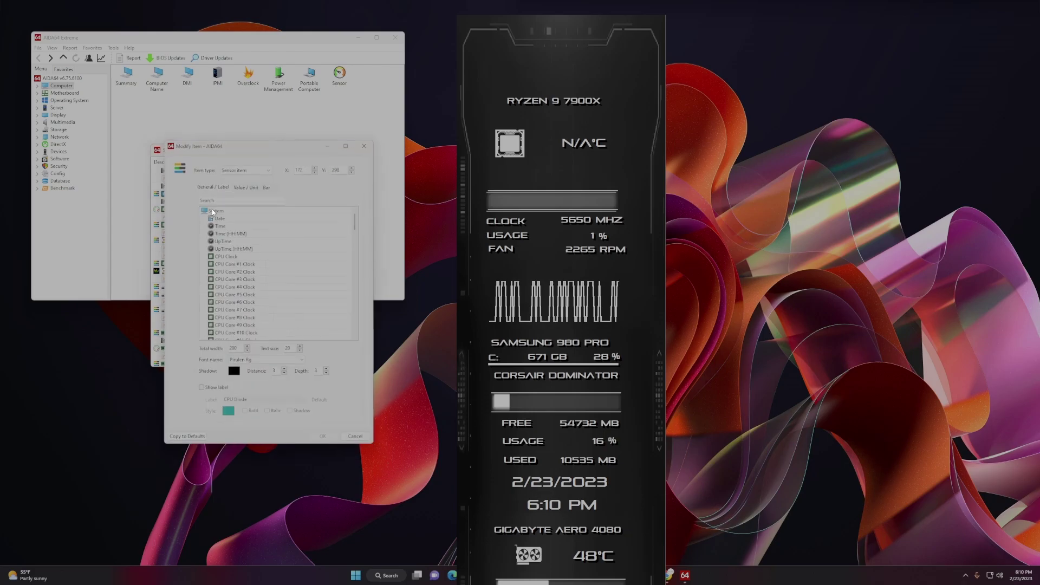
{"action": "left_click", "coordinate": [234, 256]}
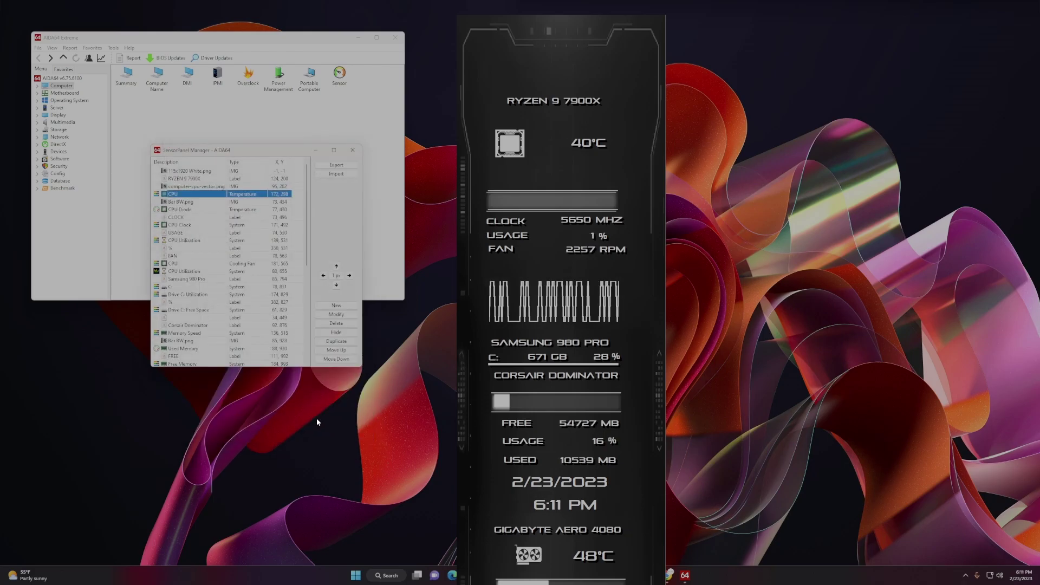
{"action": "double_click", "coordinate": [204, 209]}
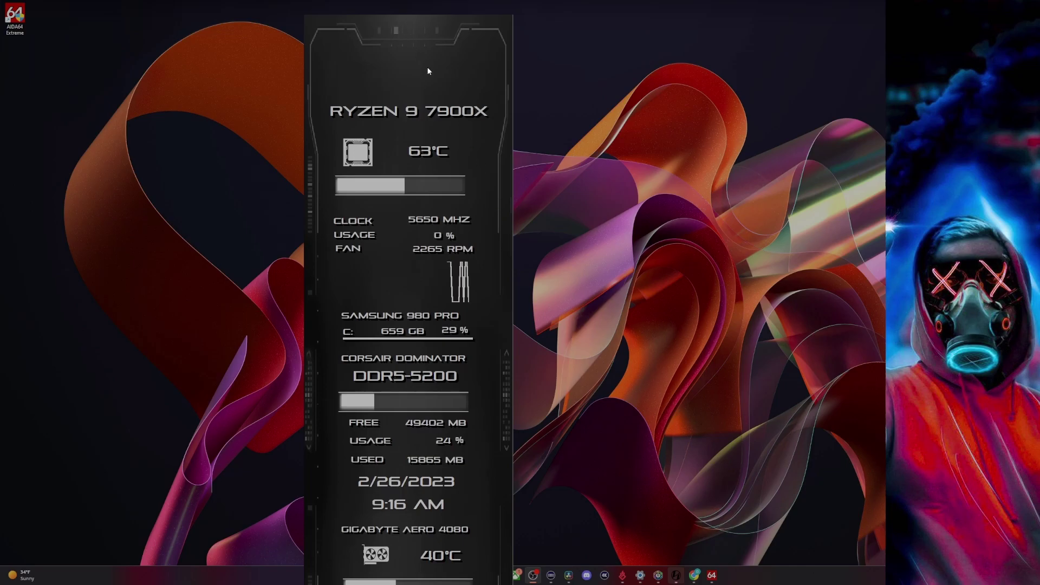
Step: Drag the SensorPanel from the centre of the desktop to the screen's right edge
{"action": "left_click_drag", "start_coordinate": [427, 67], "coordinate": [973, 14]}
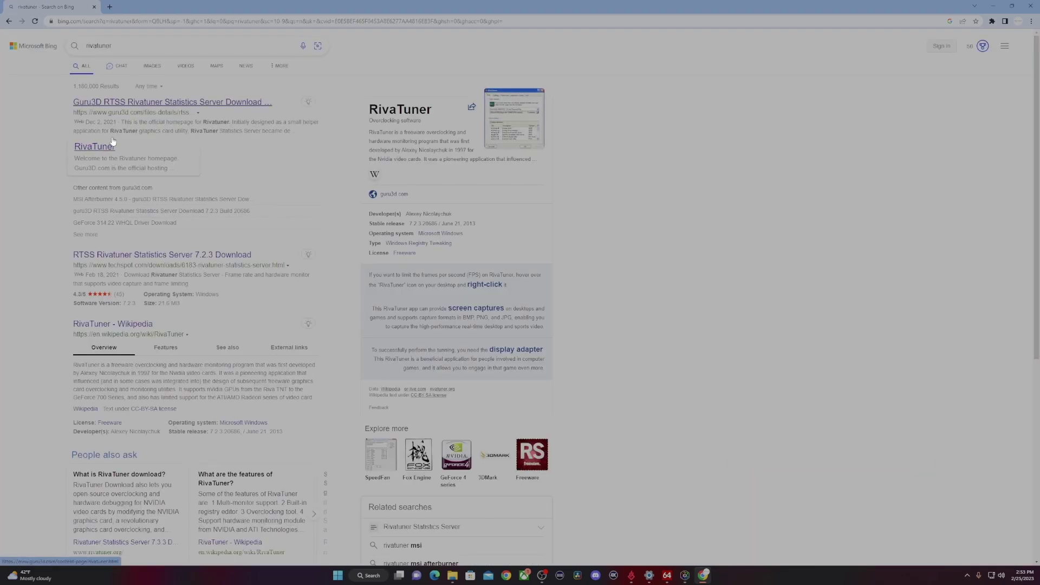
Step: Open Guru3D's RTSS download page down to Download Locations, then start a Windows search for RivaTuner
{"action": "left_click", "coordinate": [111, 103]}
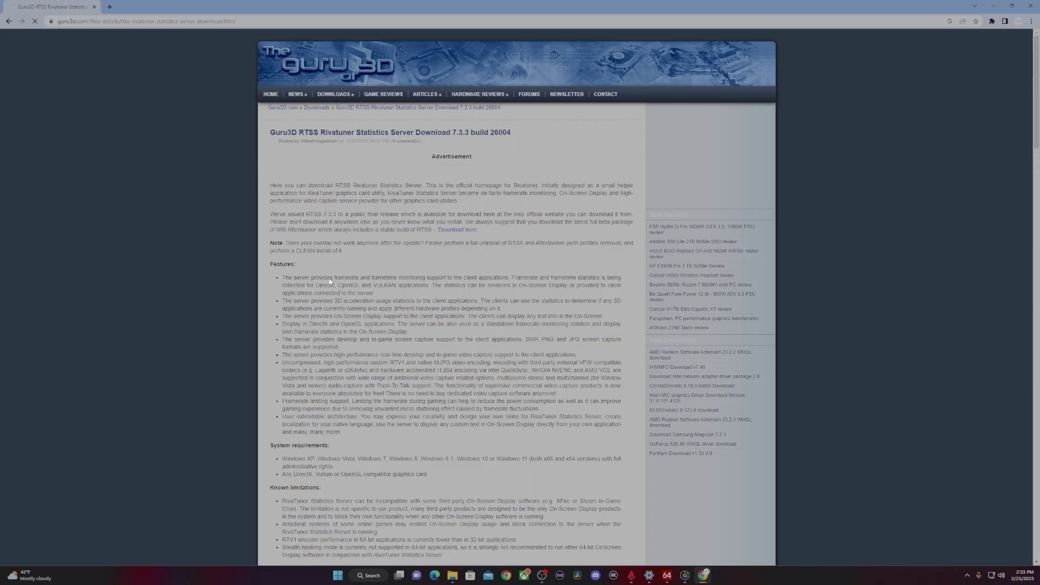
{"action": "scroll", "coordinate": [329, 280], "scroll_direction": "down", "scroll_amount": 20}
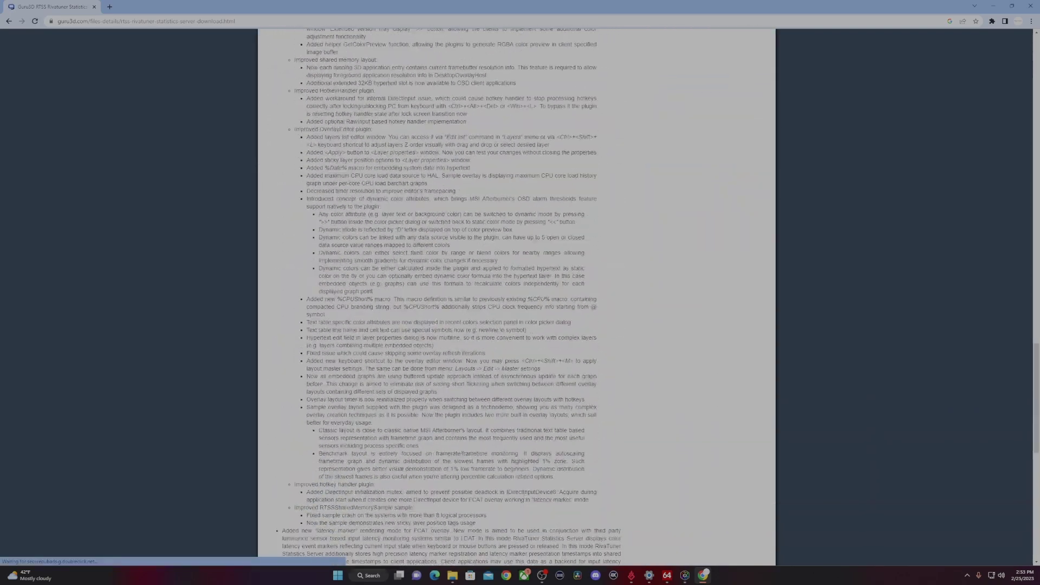
{"action": "scroll", "coordinate": [437, 325], "scroll_direction": "down", "scroll_amount": 15}
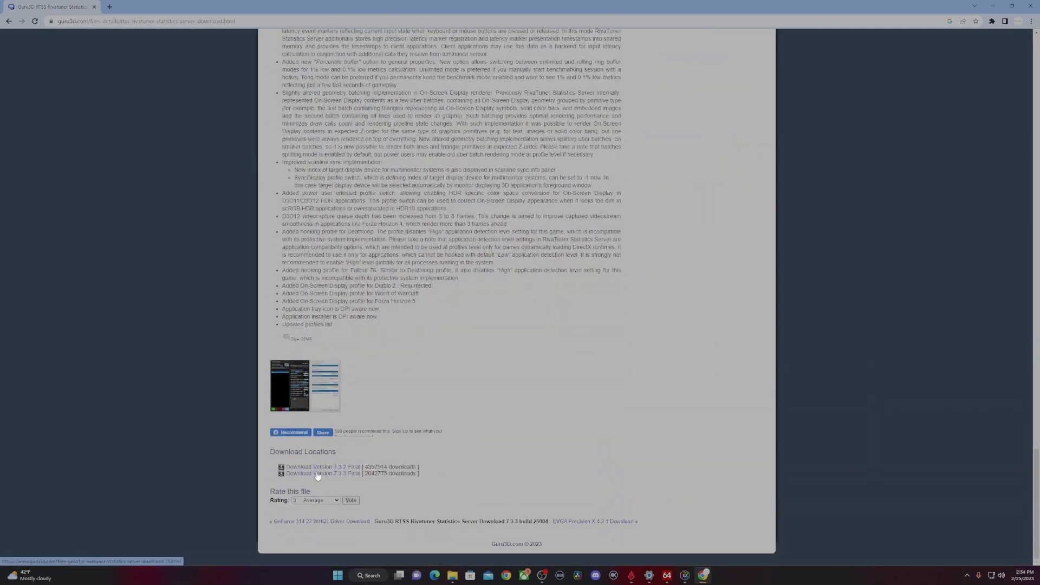
{"action": "left_click", "coordinate": [374, 574]}
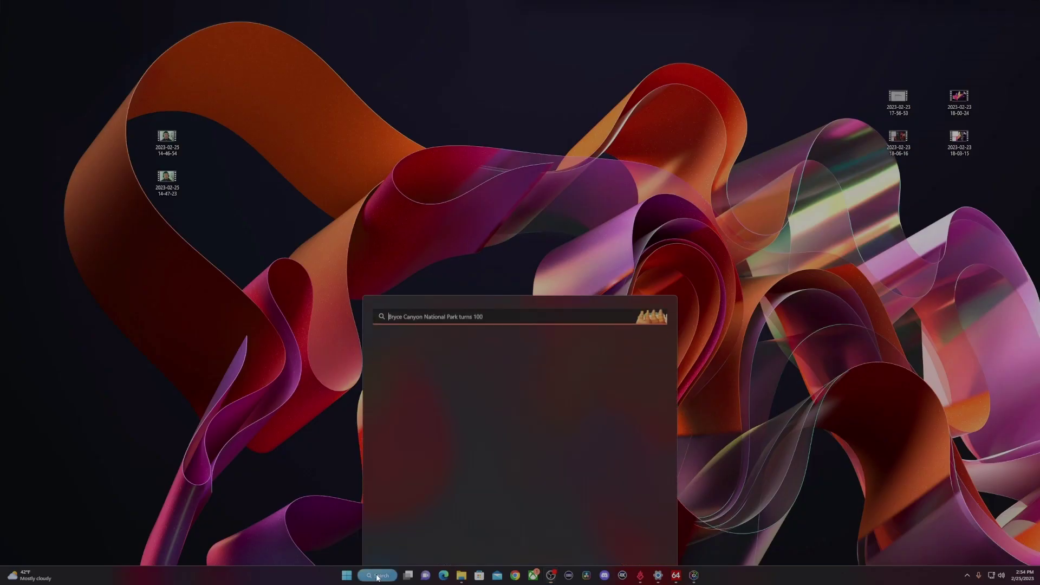
Step: Open RivaTuner Statistics Server from the tray, turn off Start with Windows, and close it
{"action": "type", "text": "rivatun"}
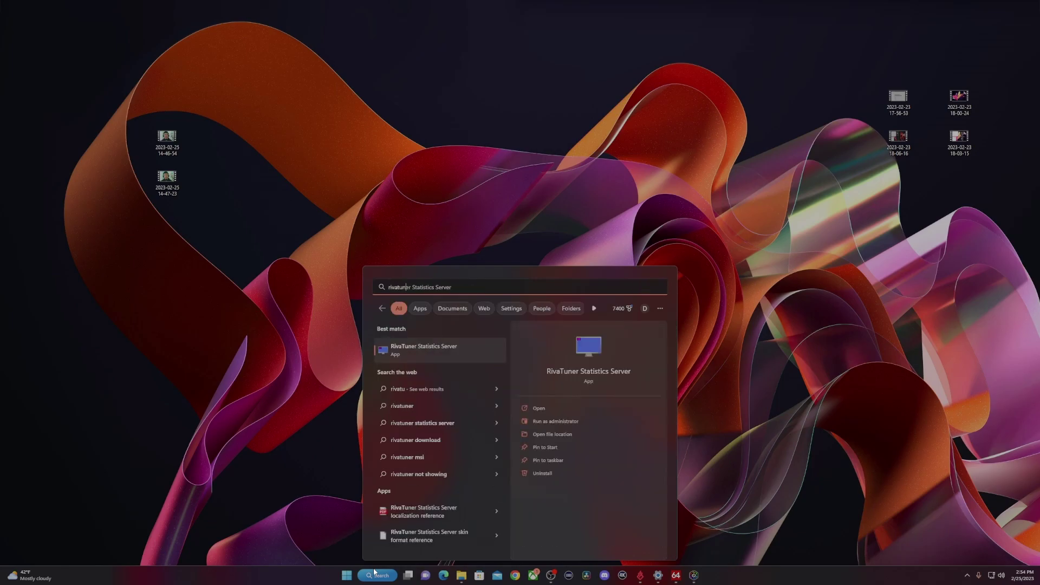
{"action": "left_click", "coordinate": [374, 573]}
{"action": "left_click", "coordinate": [967, 577]}
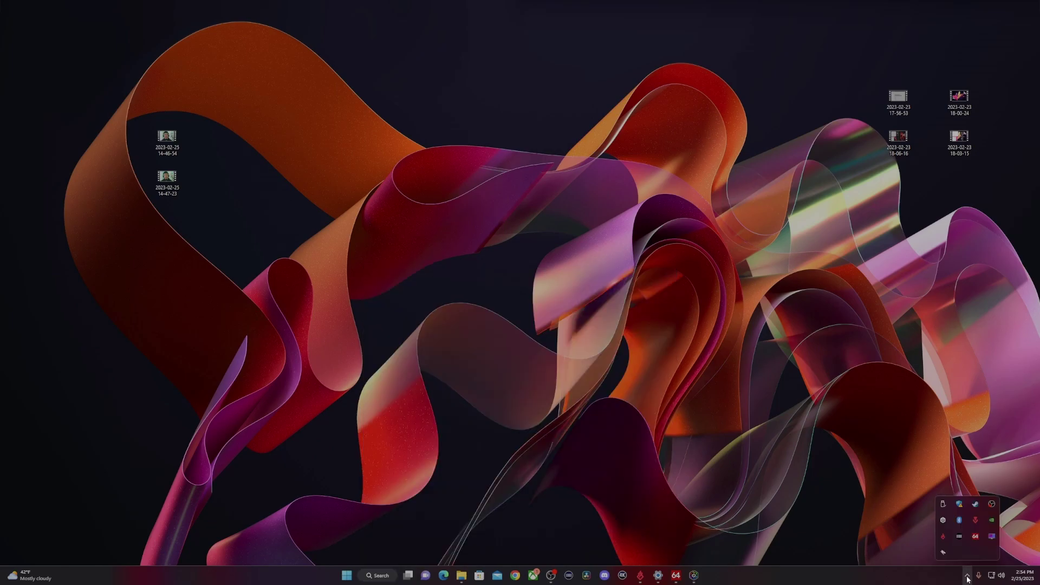
{"action": "left_click", "coordinate": [992, 537]}
{"action": "left_click_drag", "start_coordinate": [808, 79], "coordinate": [559, 89]}
{"action": "left_click", "coordinate": [524, 107]}
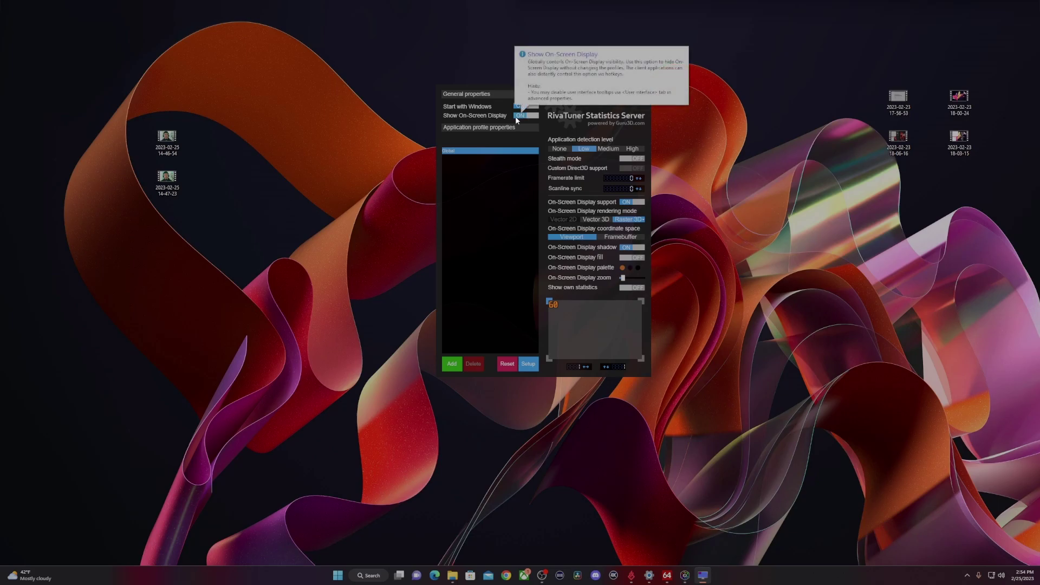
{"action": "left_click", "coordinate": [636, 93]}
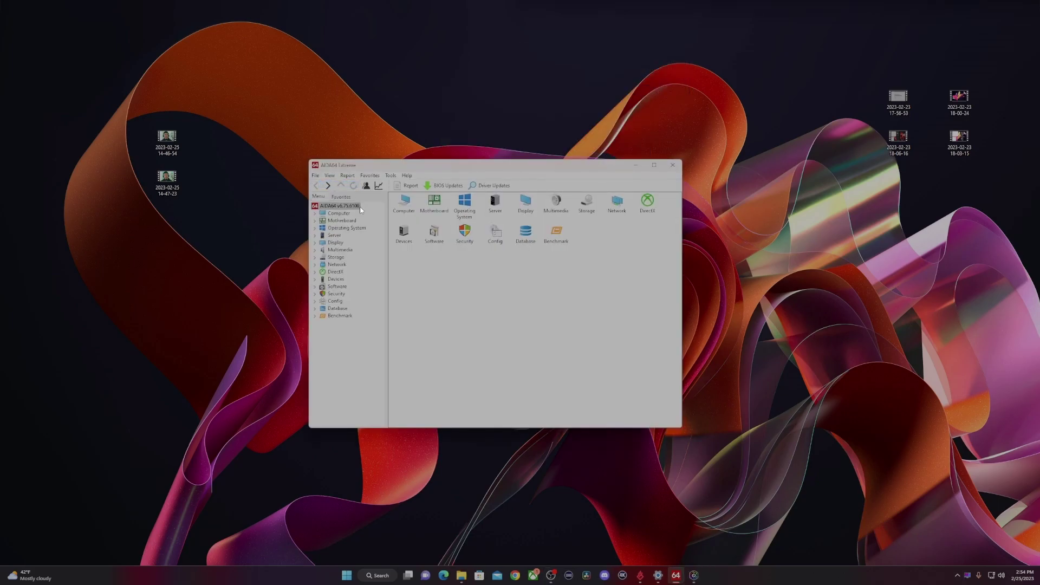
Step: In SensorPanel Manager, point the RTSS FPS item at the RTSS FPS sensor found by searching 'fps'
{"action": "key", "text": "F12"}
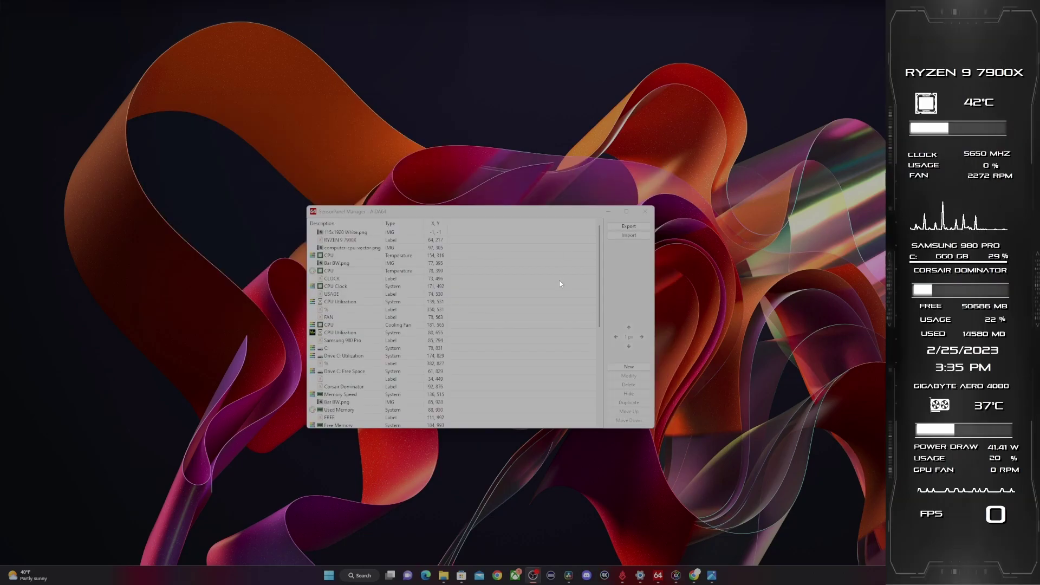
{"action": "scroll", "coordinate": [404, 407], "scroll_direction": "down", "scroll_amount": 10}
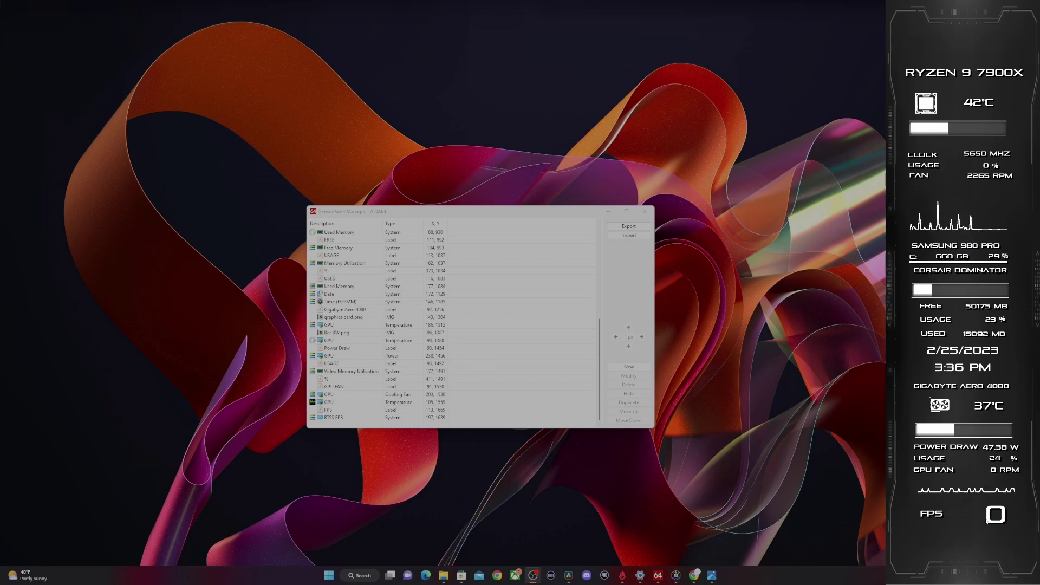
{"action": "left_click", "coordinate": [339, 418]}
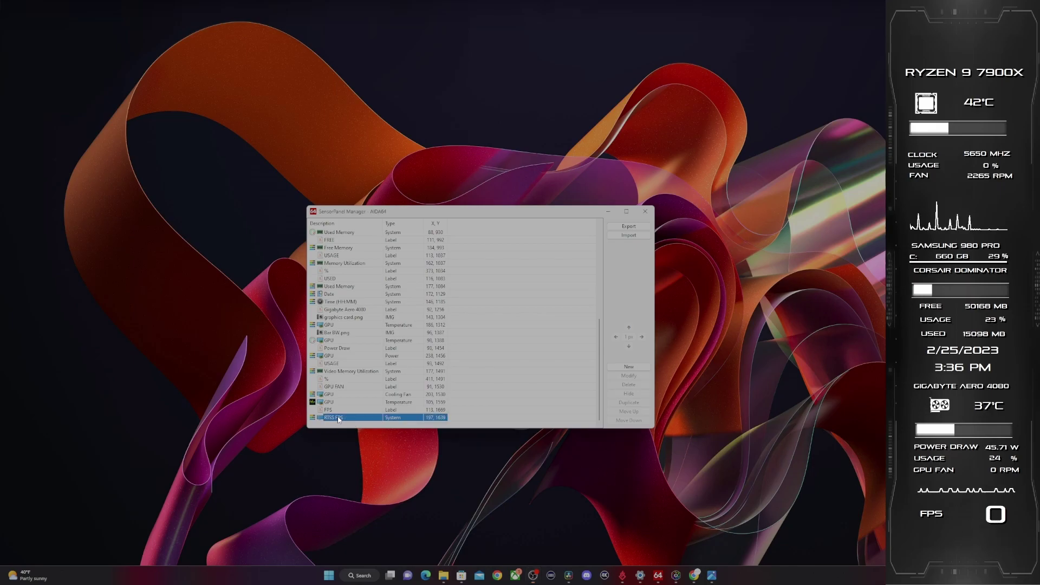
{"action": "right_click", "coordinate": [349, 419]}
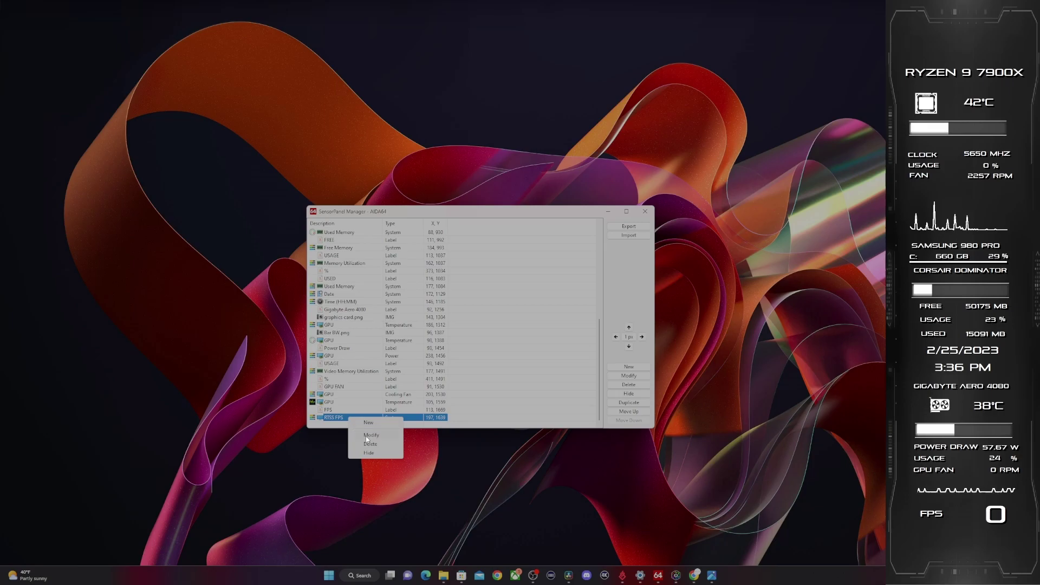
{"action": "key", "text": "Escape"}
{"action": "key", "text": "Return"}
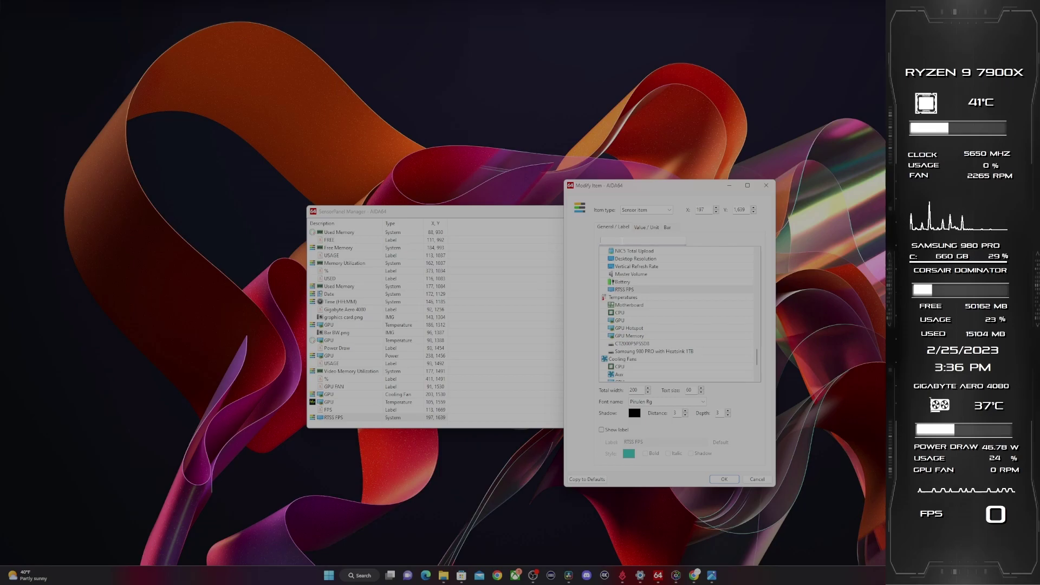
{"action": "type", "text": "fps"}
{"action": "left_click", "coordinate": [630, 259]}
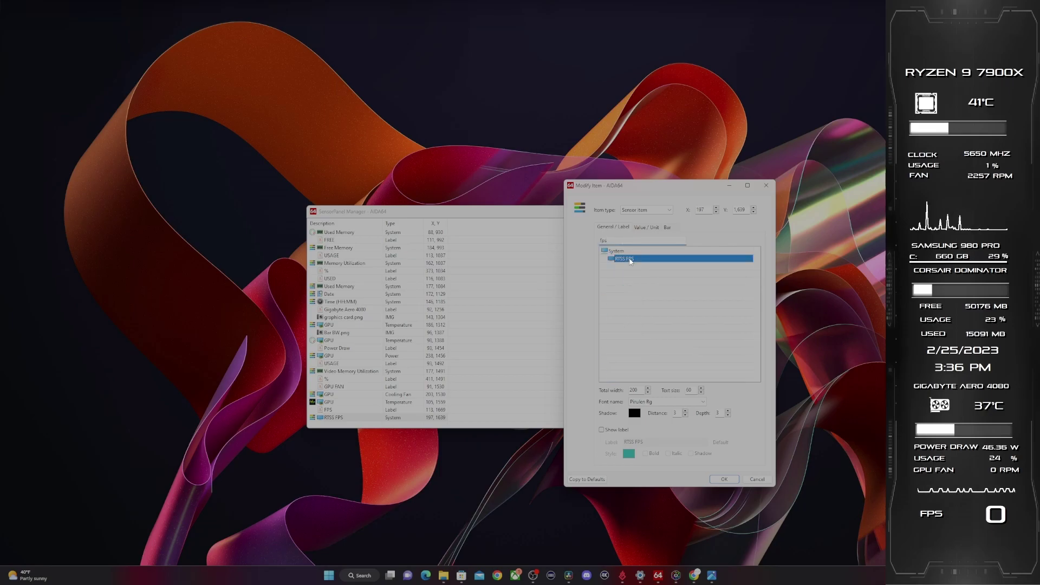
{"action": "left_click", "coordinate": [730, 478]}
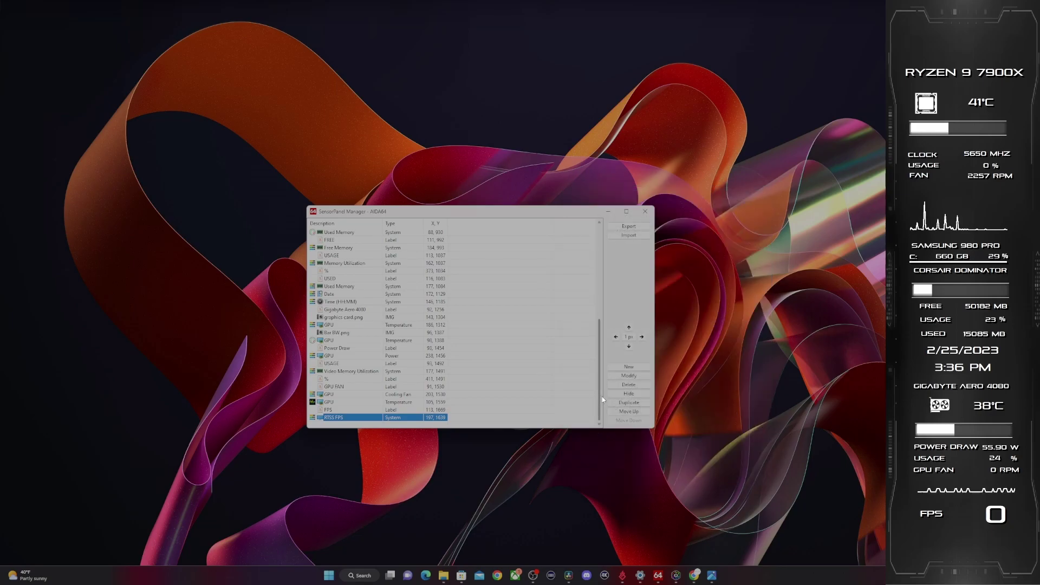